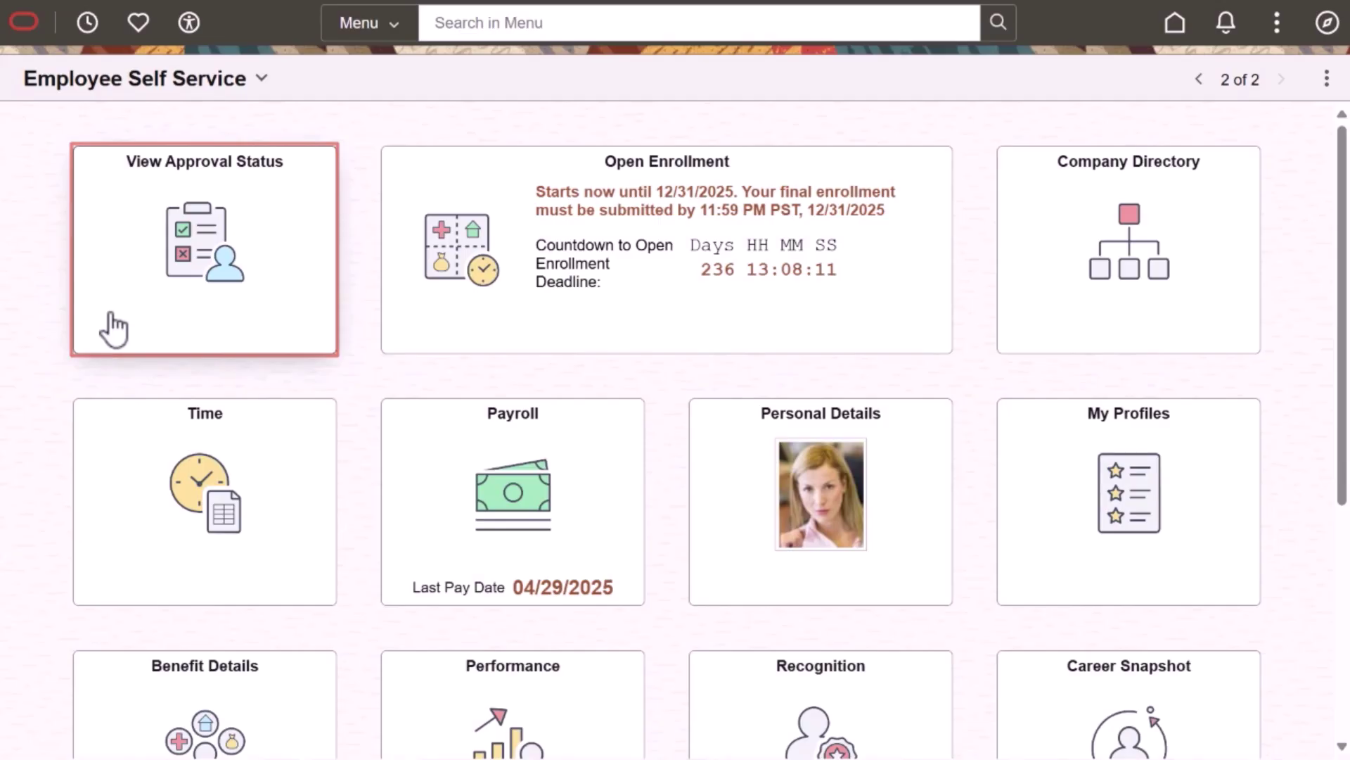
Open View Approval Status, group it by Requester, and pick the requester with one address change.
left_click(114, 329)
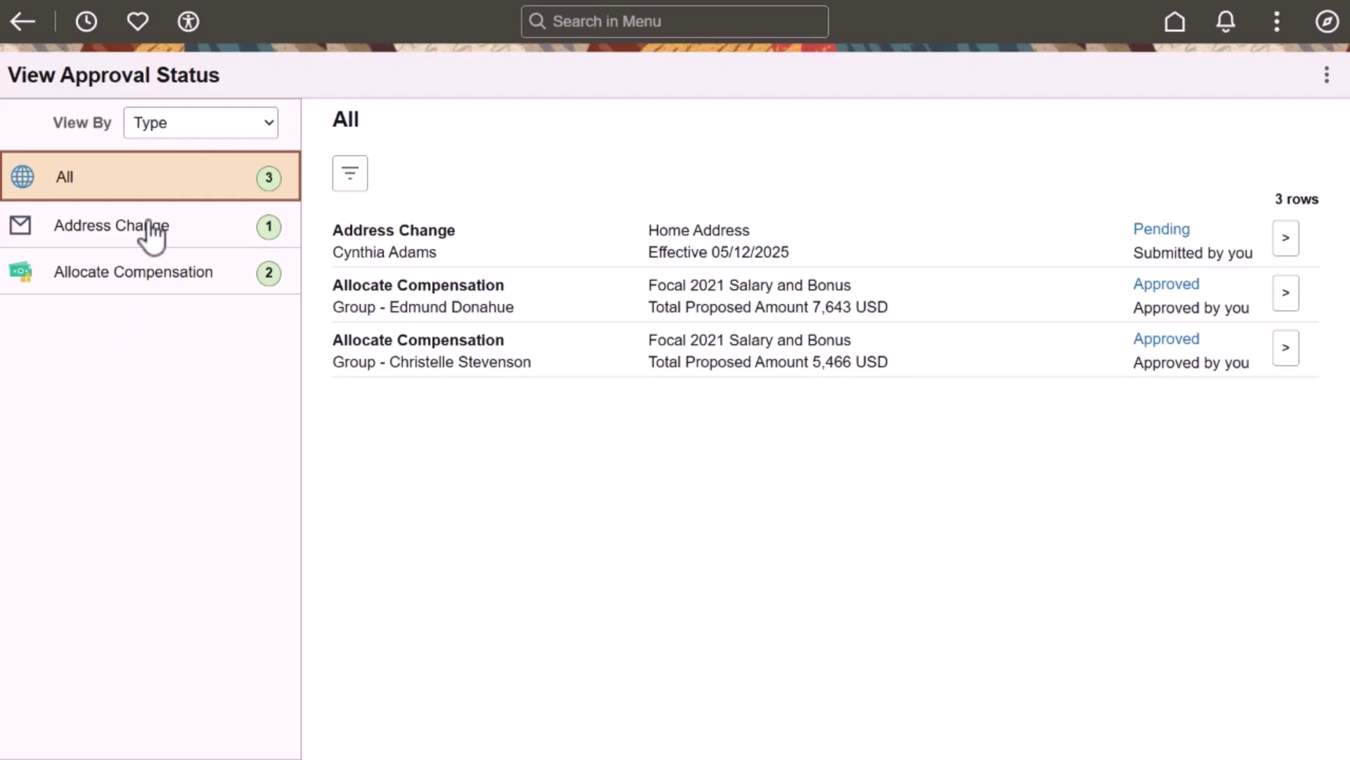
left_click(192, 124)
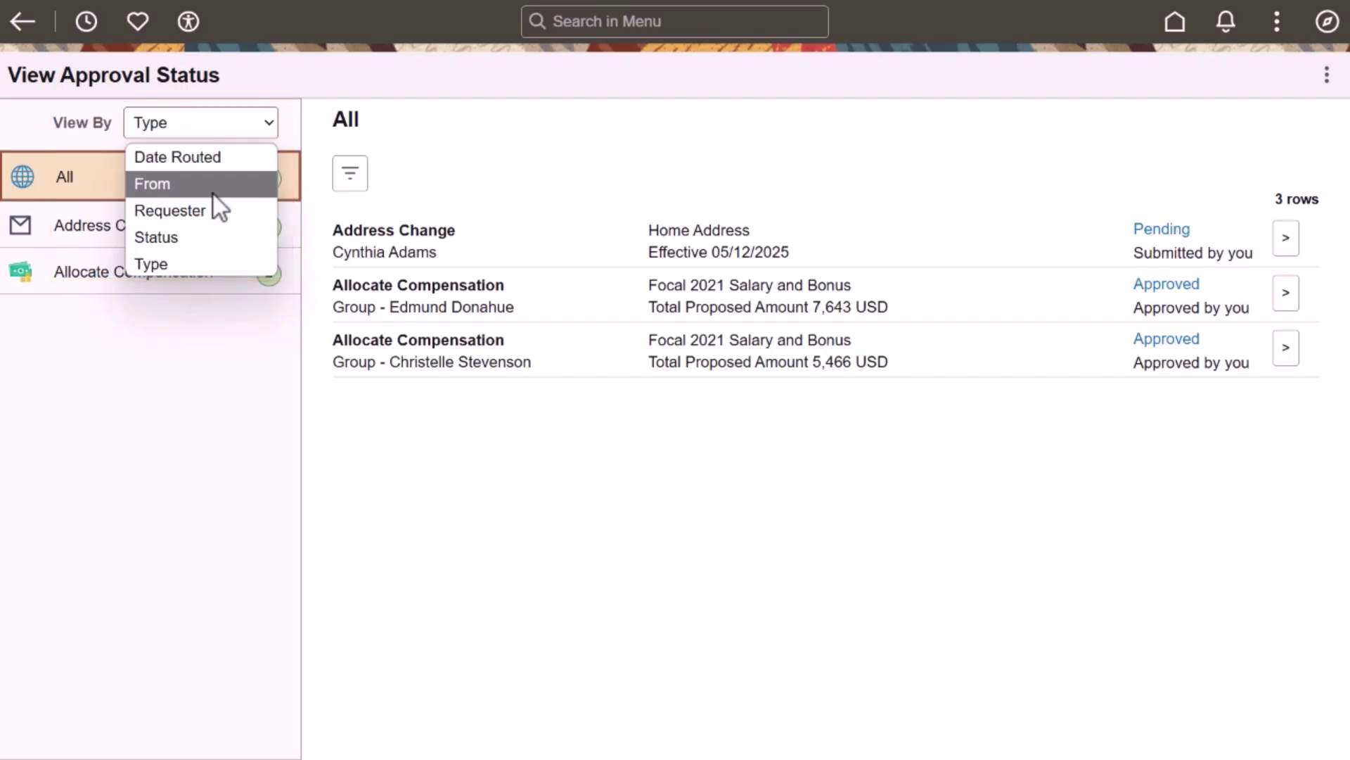
left_click(224, 209)
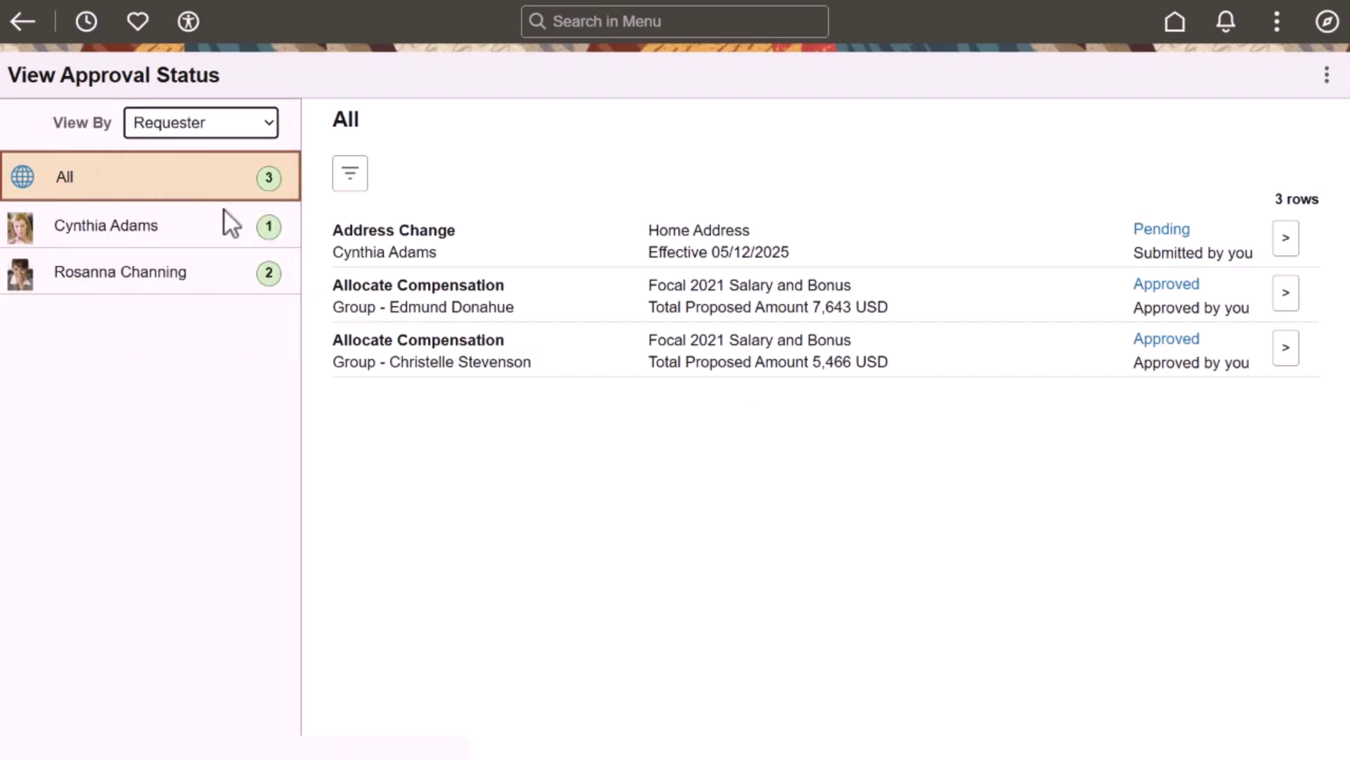
left_click(144, 233)
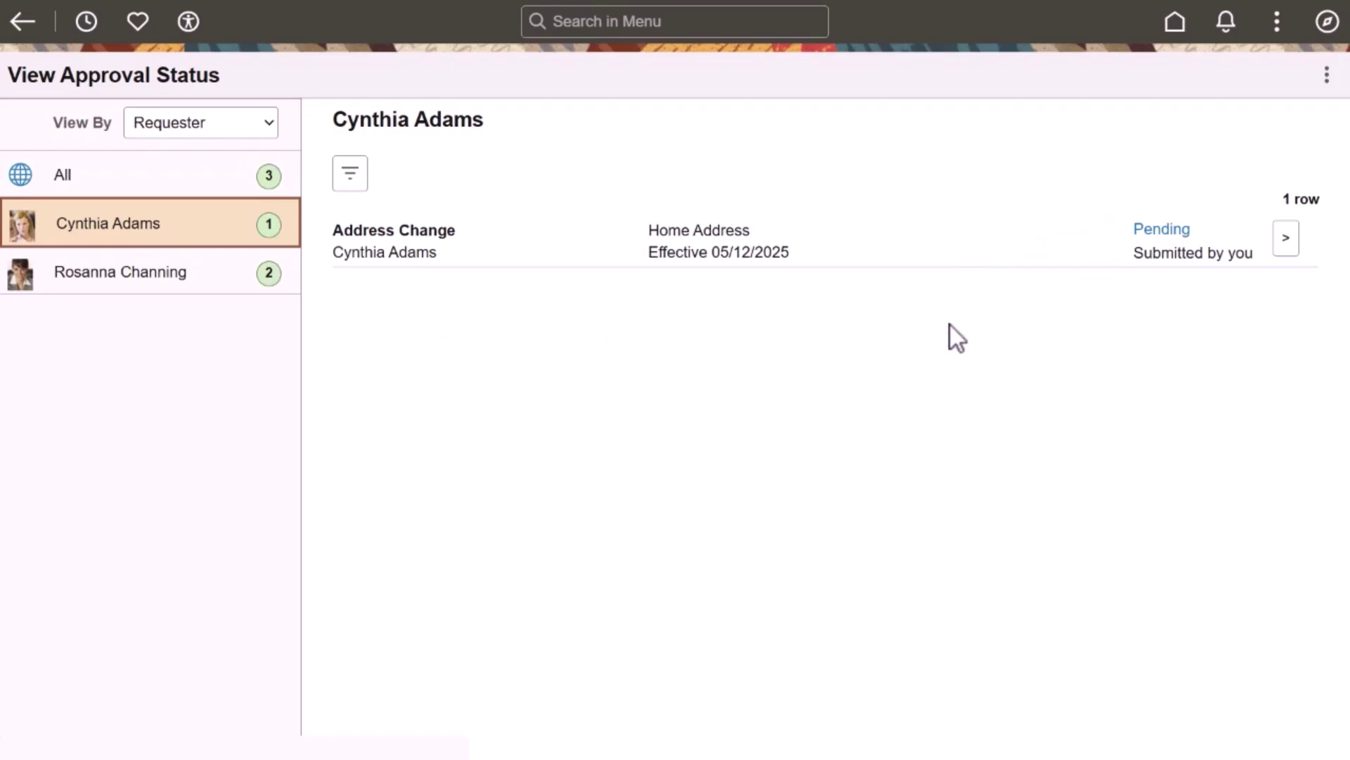
Review the pending home address change, return to the approval list, and open its actions menu.
left_click(1288, 243)
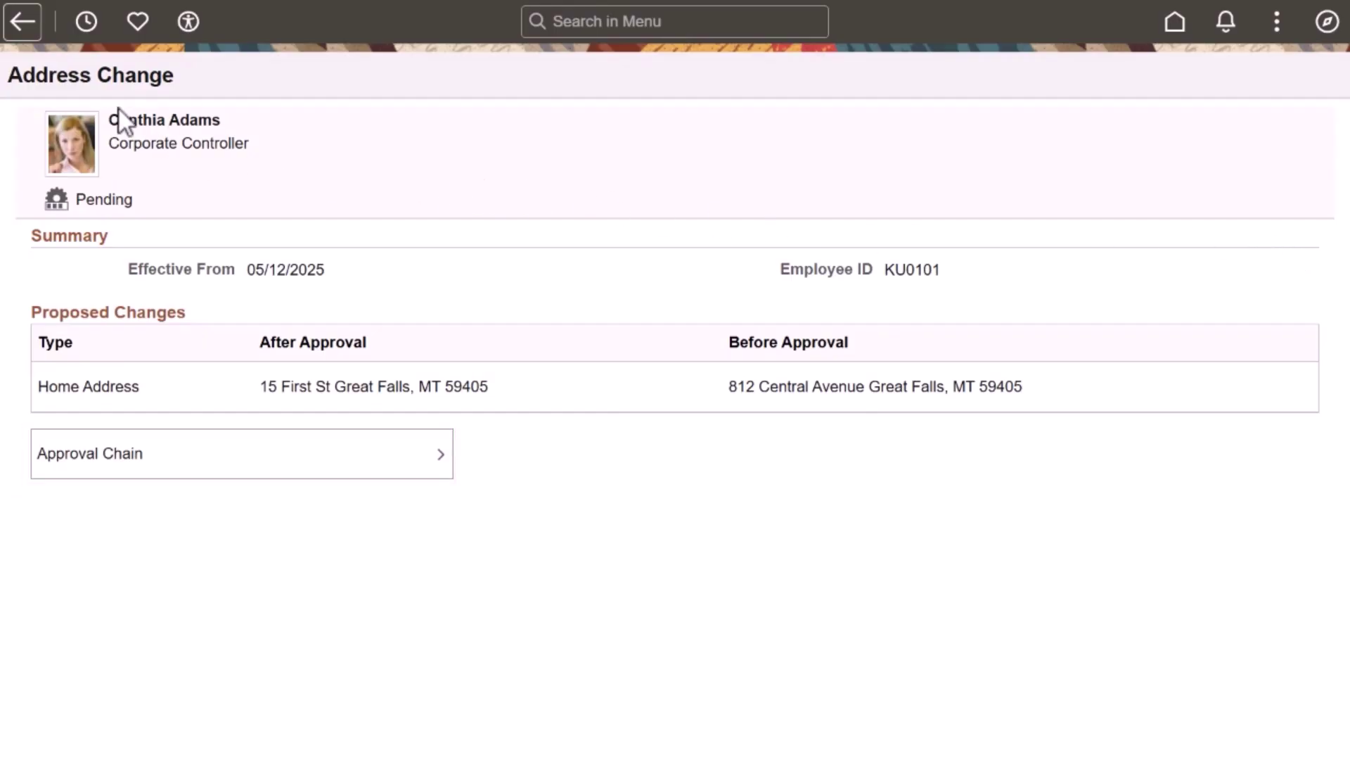
left_click(28, 40)
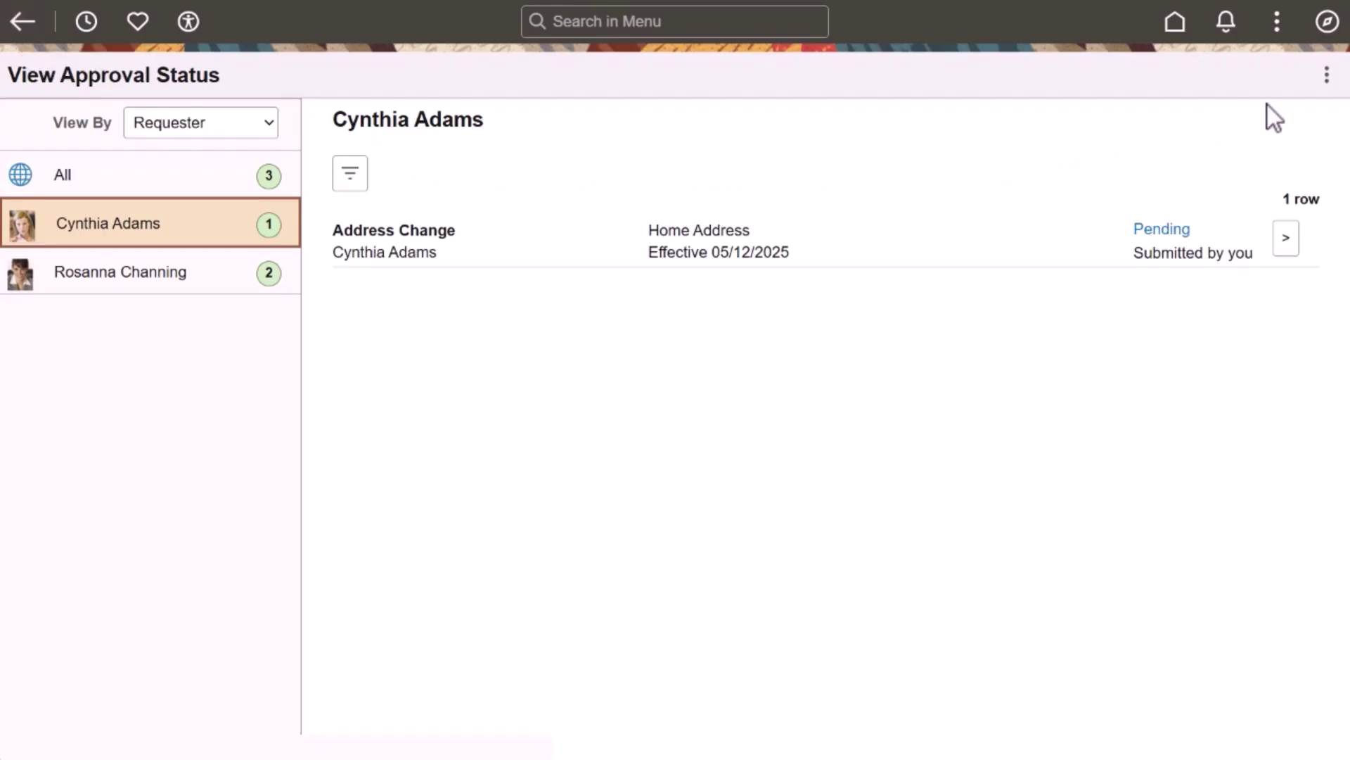
left_click(1323, 79)
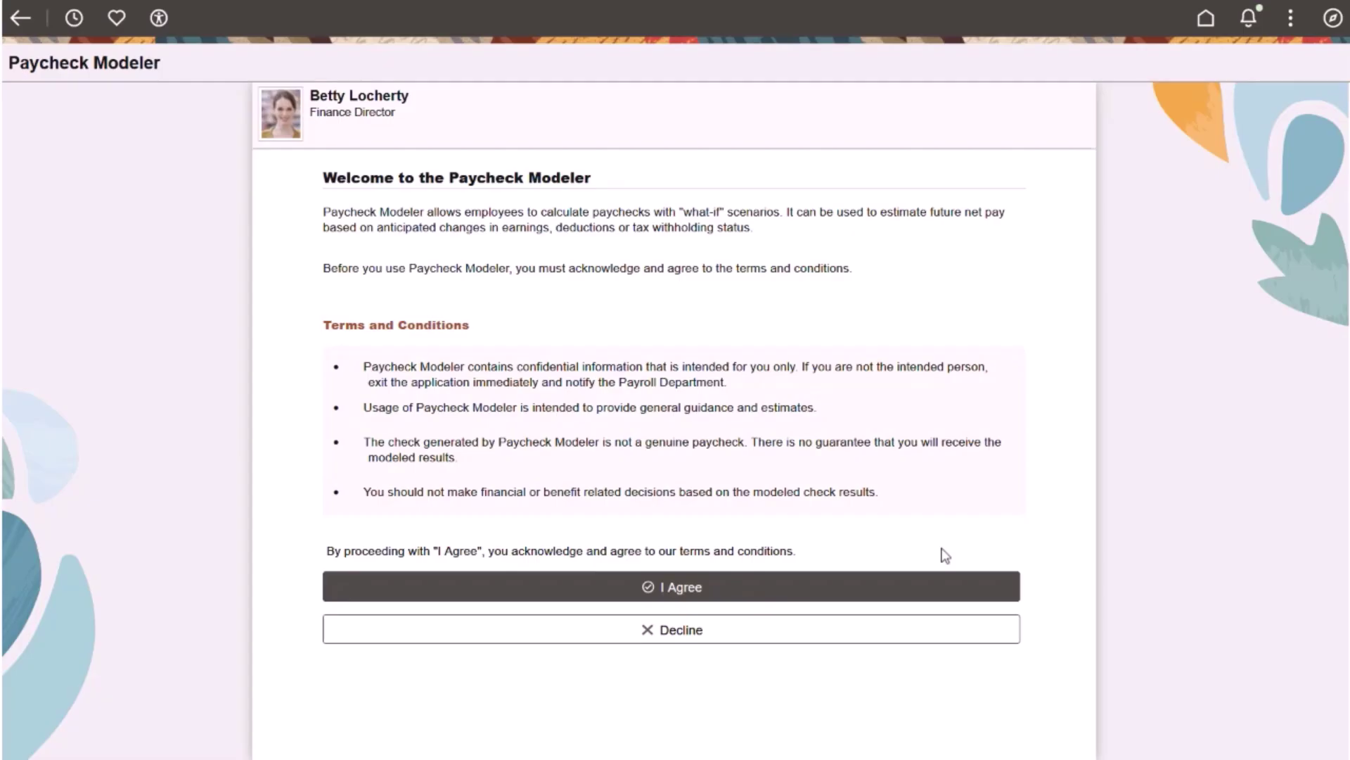
Agree to the Paycheck Modeler terms and choose the Review All modeling option.
left_click(924, 587)
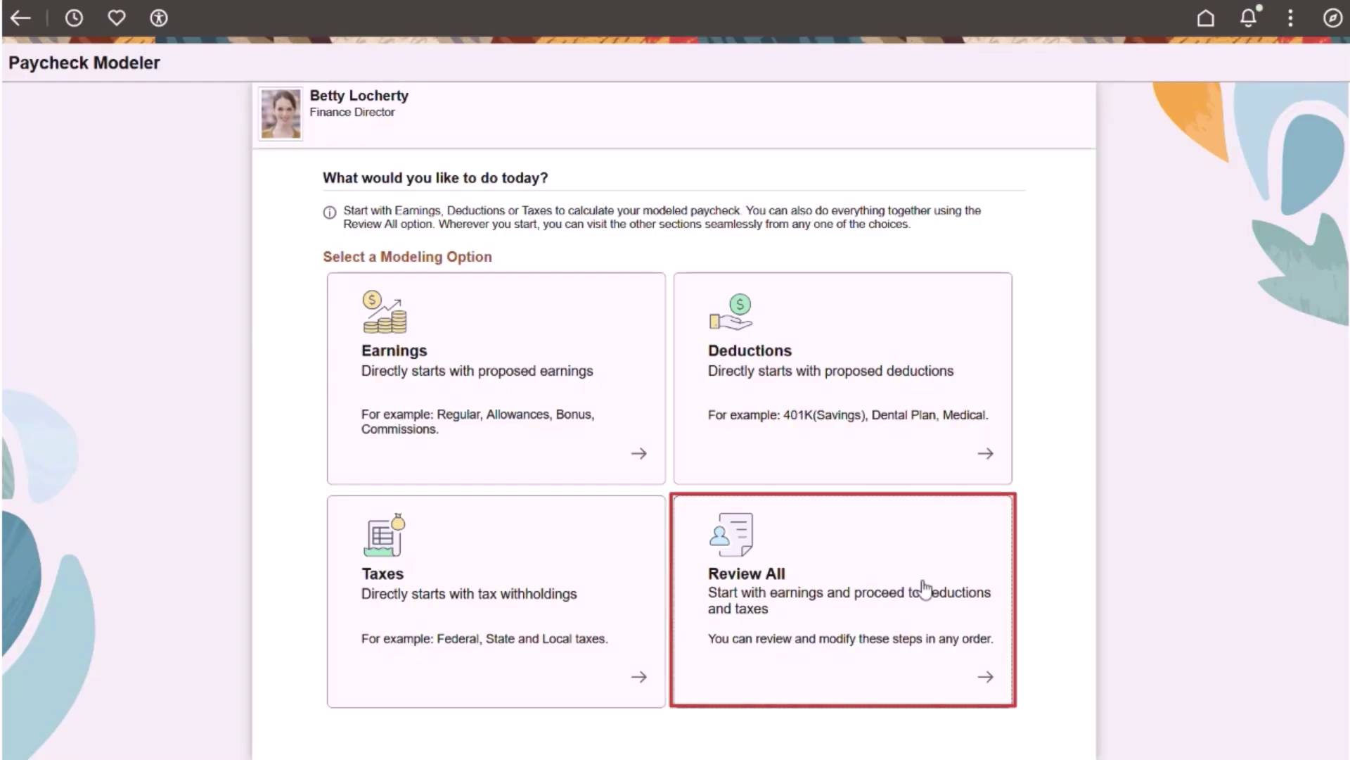
left_click(925, 588)
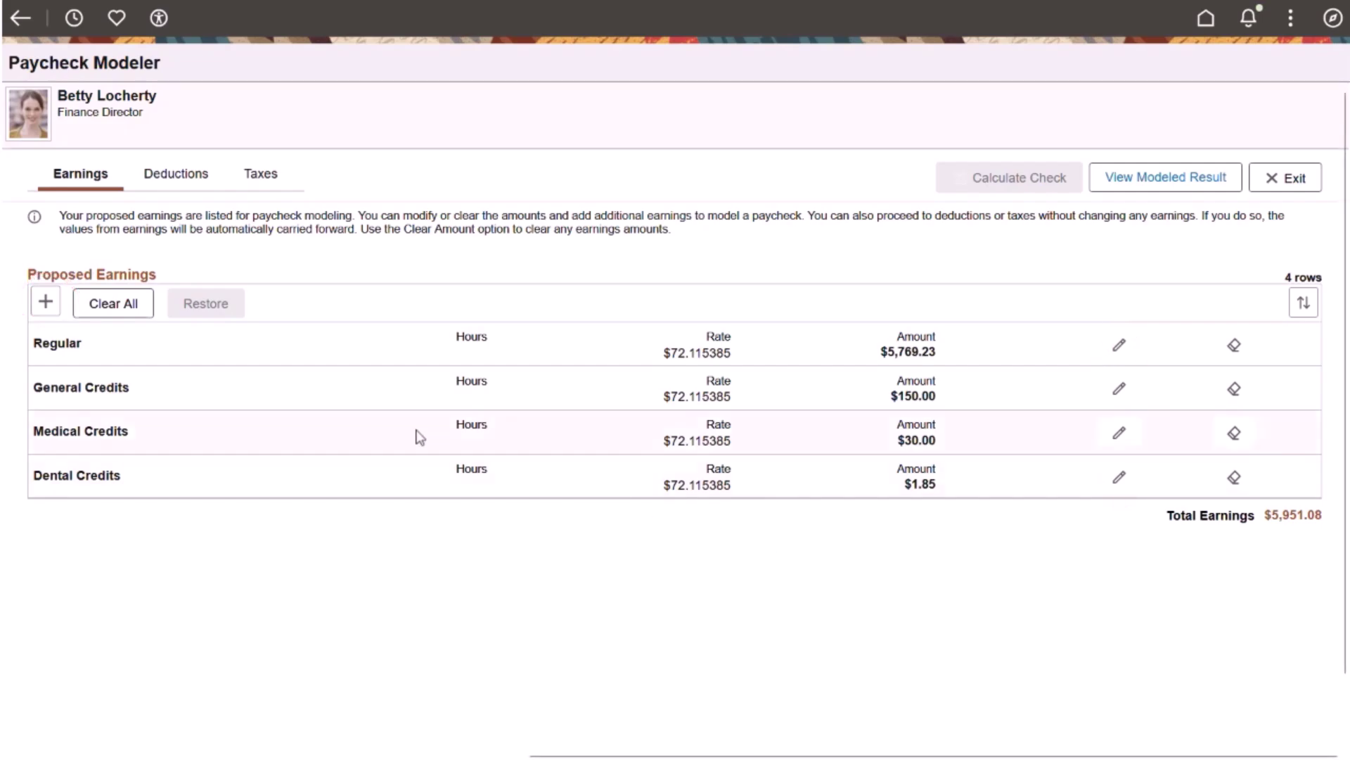
Add a $1,000 Bonus earning, totaling $6,951.08, then view the proposed deductions.
left_click(45, 305)
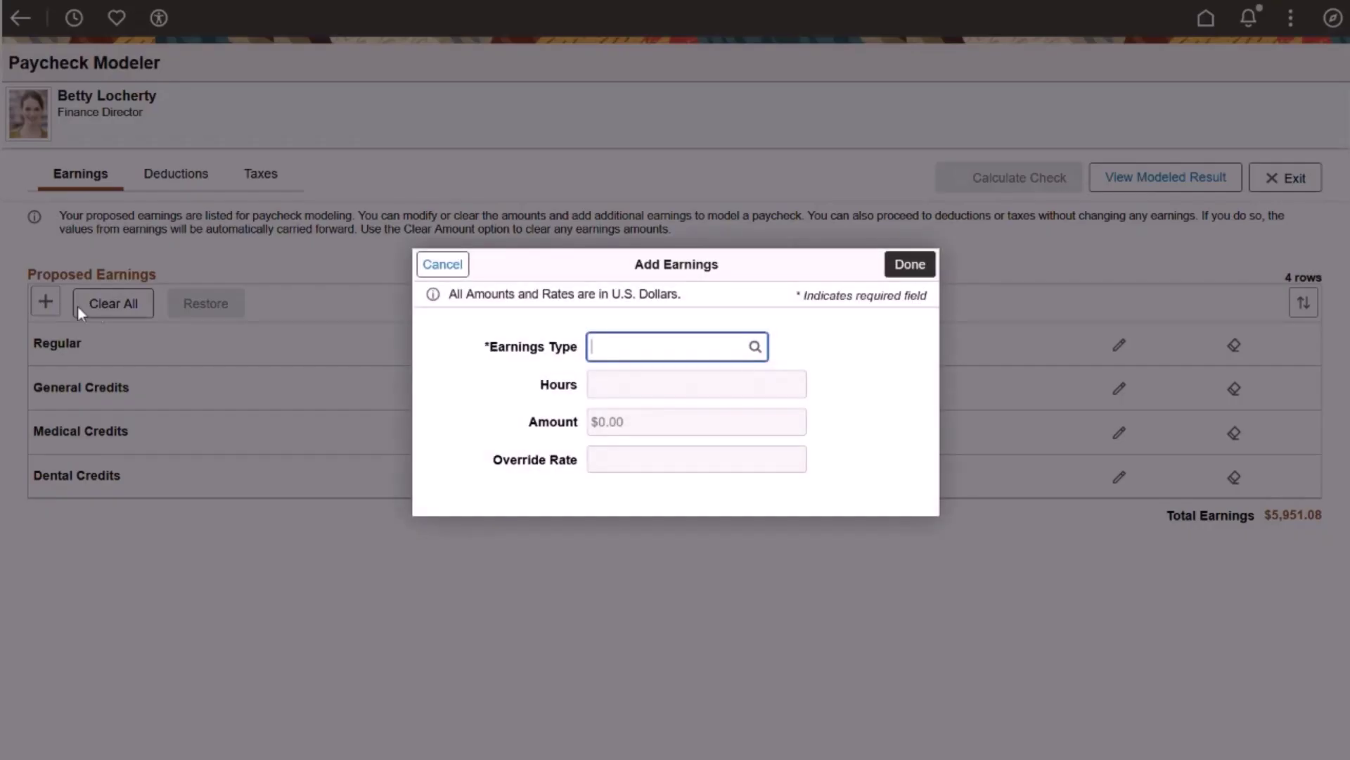
type("Bonus")
left_click(618, 423)
type("1000")
left_click(906, 271)
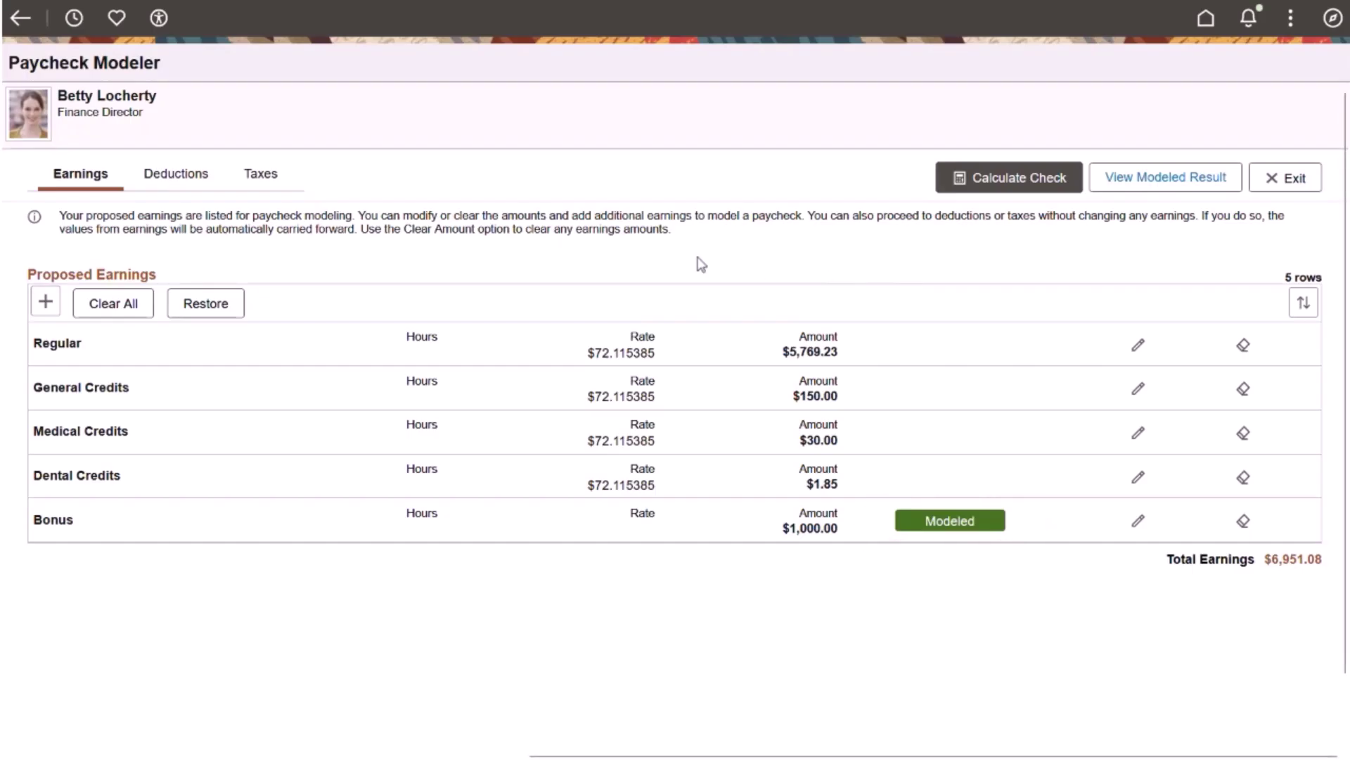
left_click(182, 177)
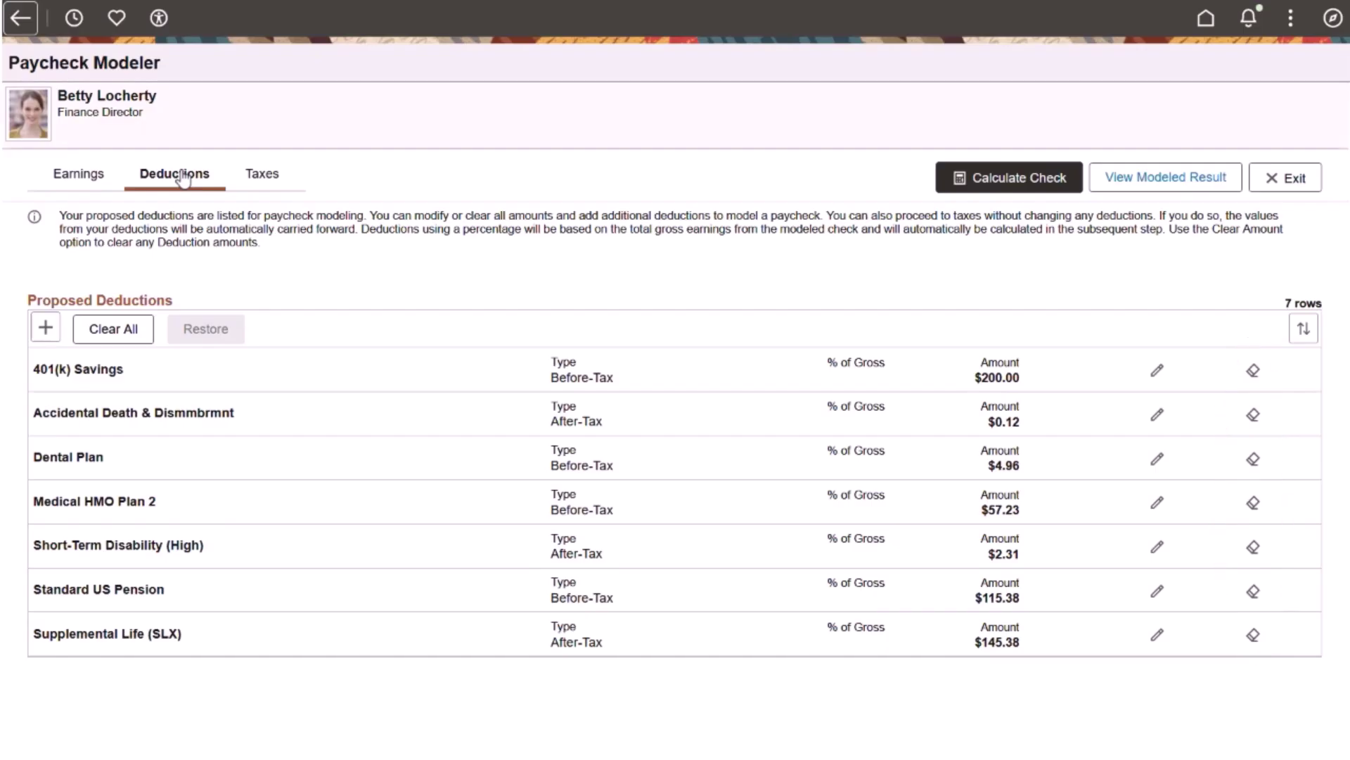
Check the Taxes tab and calculate the modeled check, net pay rising to $4,501.80.
left_click(253, 178)
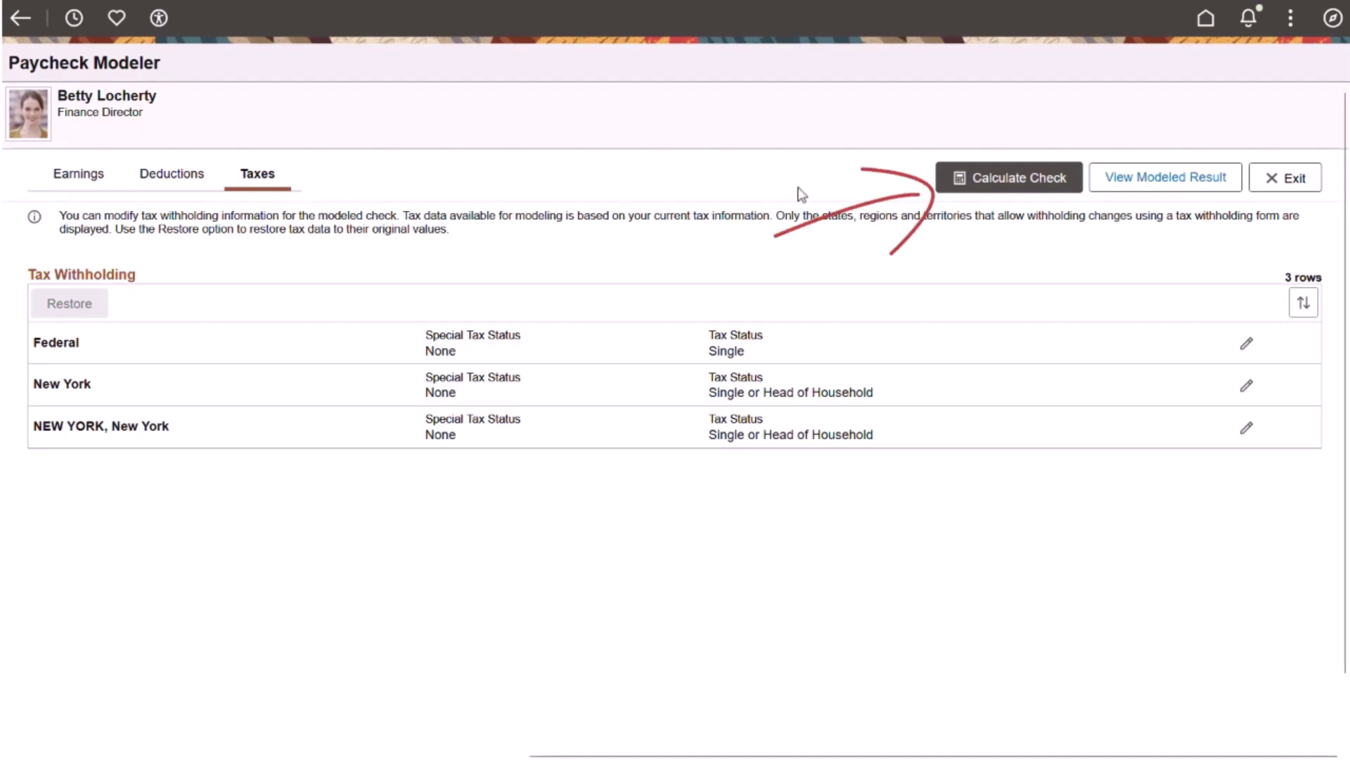
left_click(992, 184)
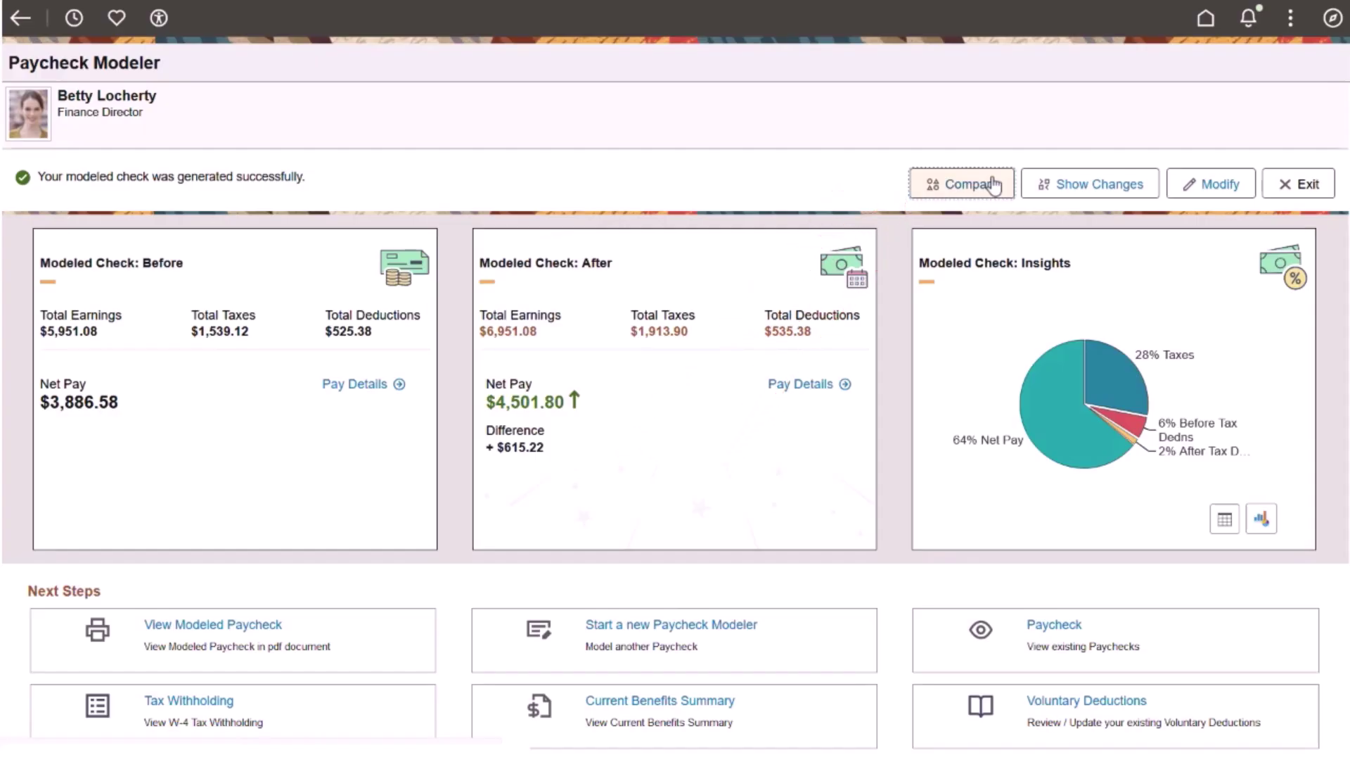
left_click(993, 185)
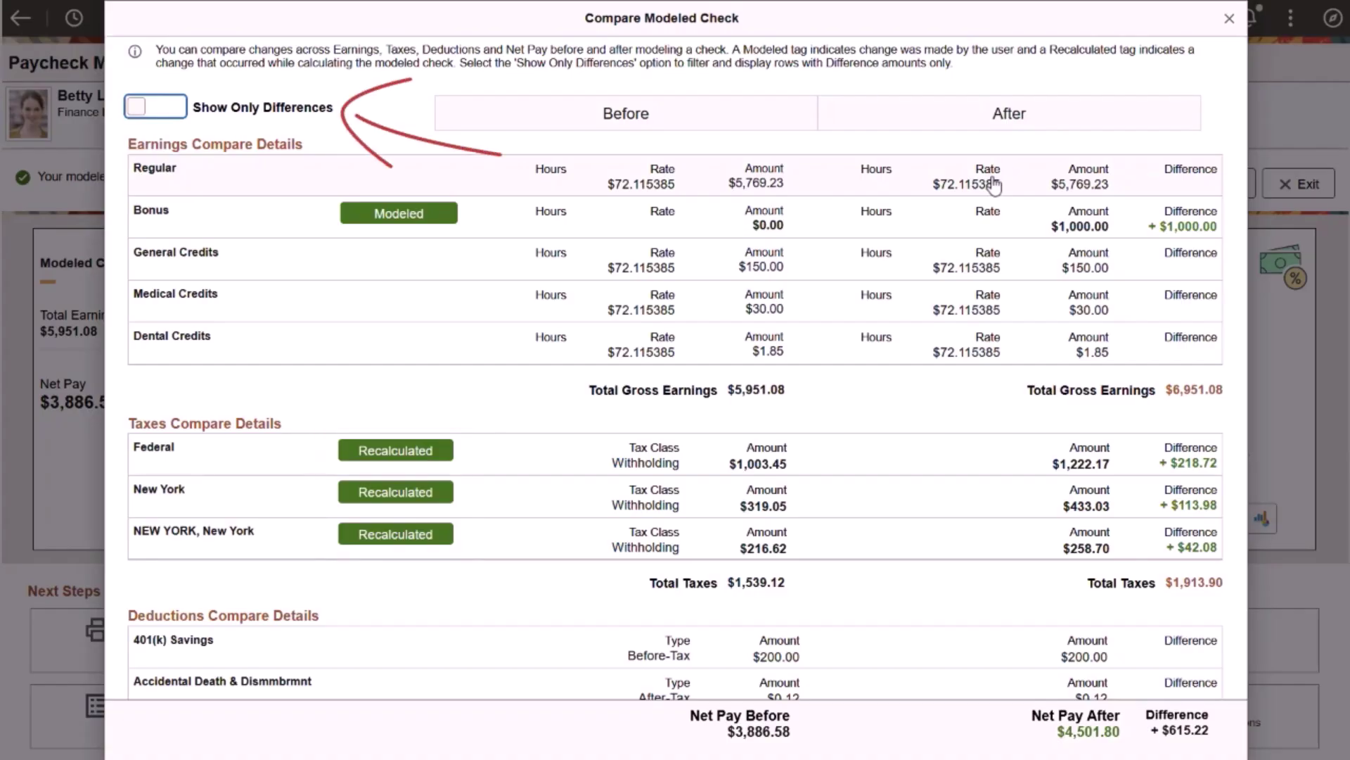
left_click(173, 111)
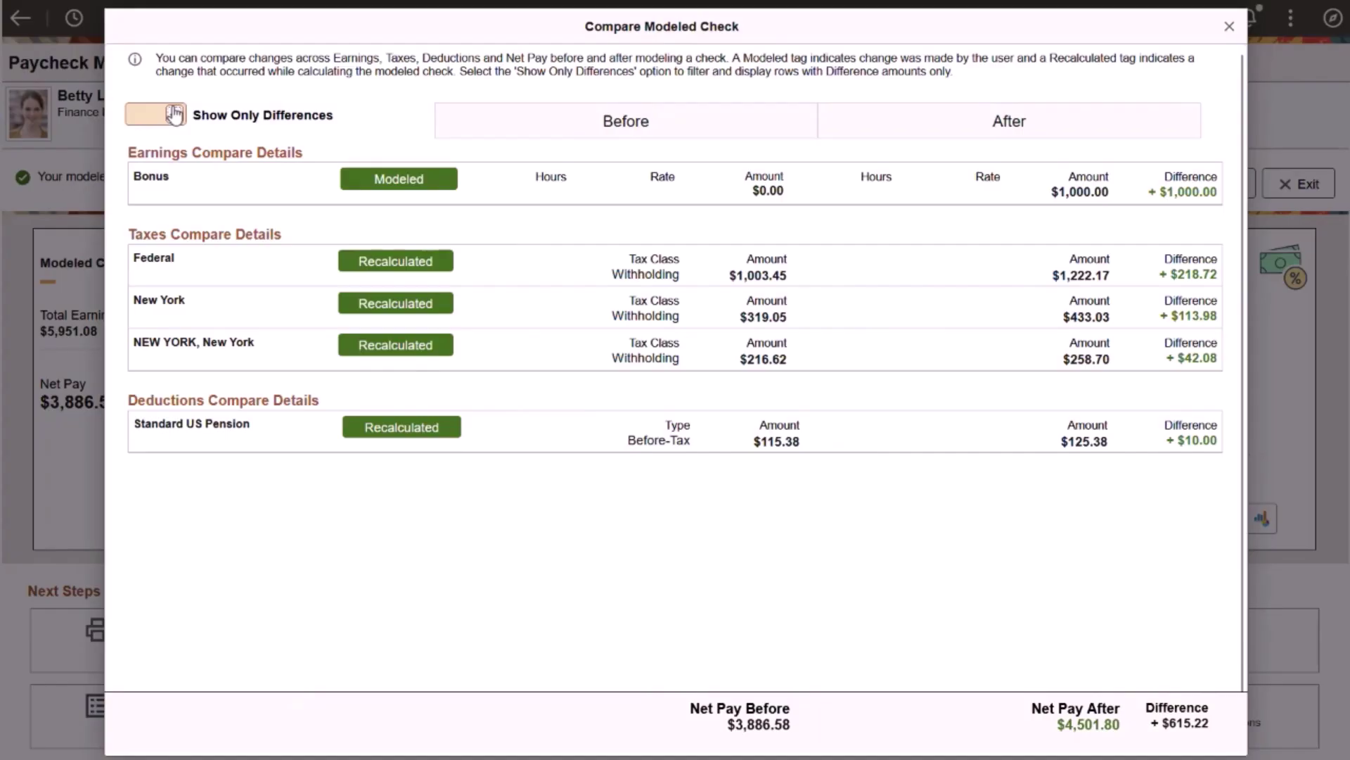
left_click(1228, 26)
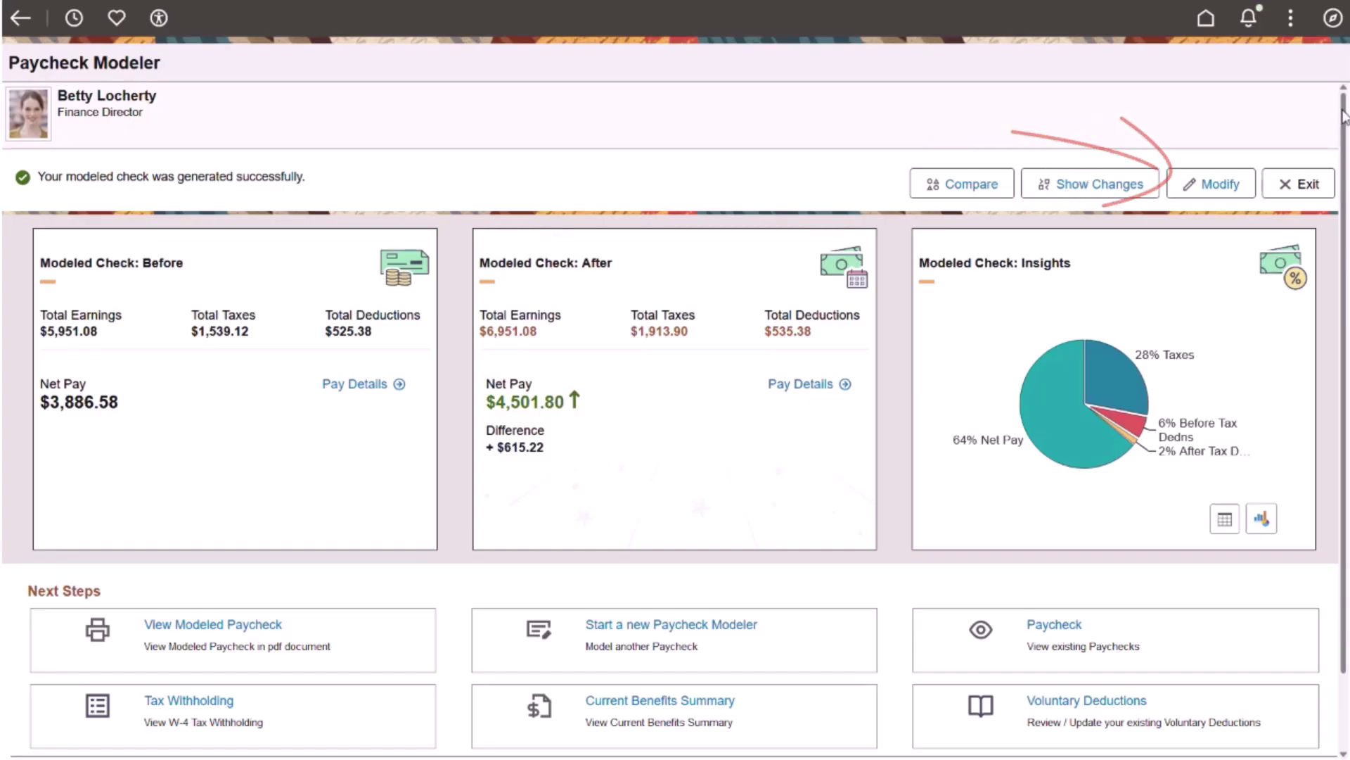
left_click_drag(1343, 116, 1347, 301)
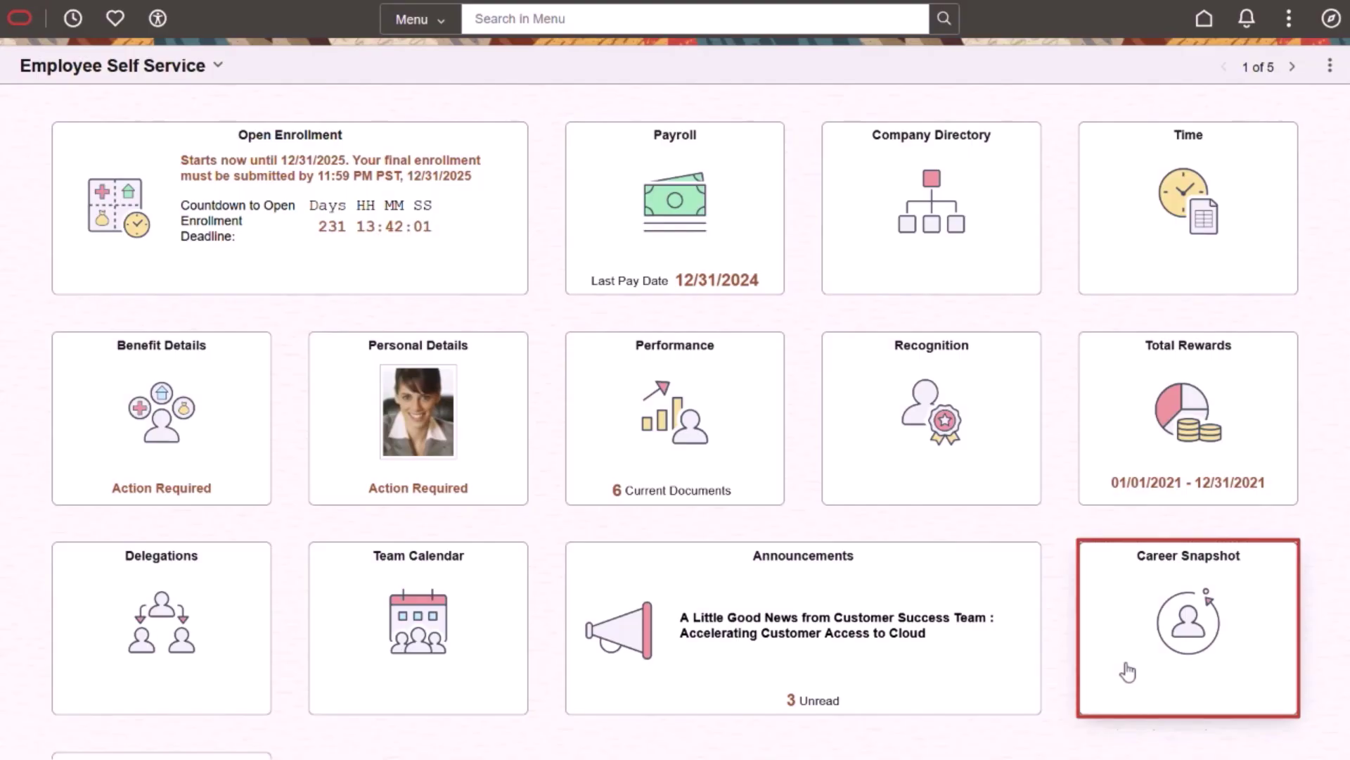
Open the Career Snapshot tile from the Employee Self Service homepage.
left_click(1128, 670)
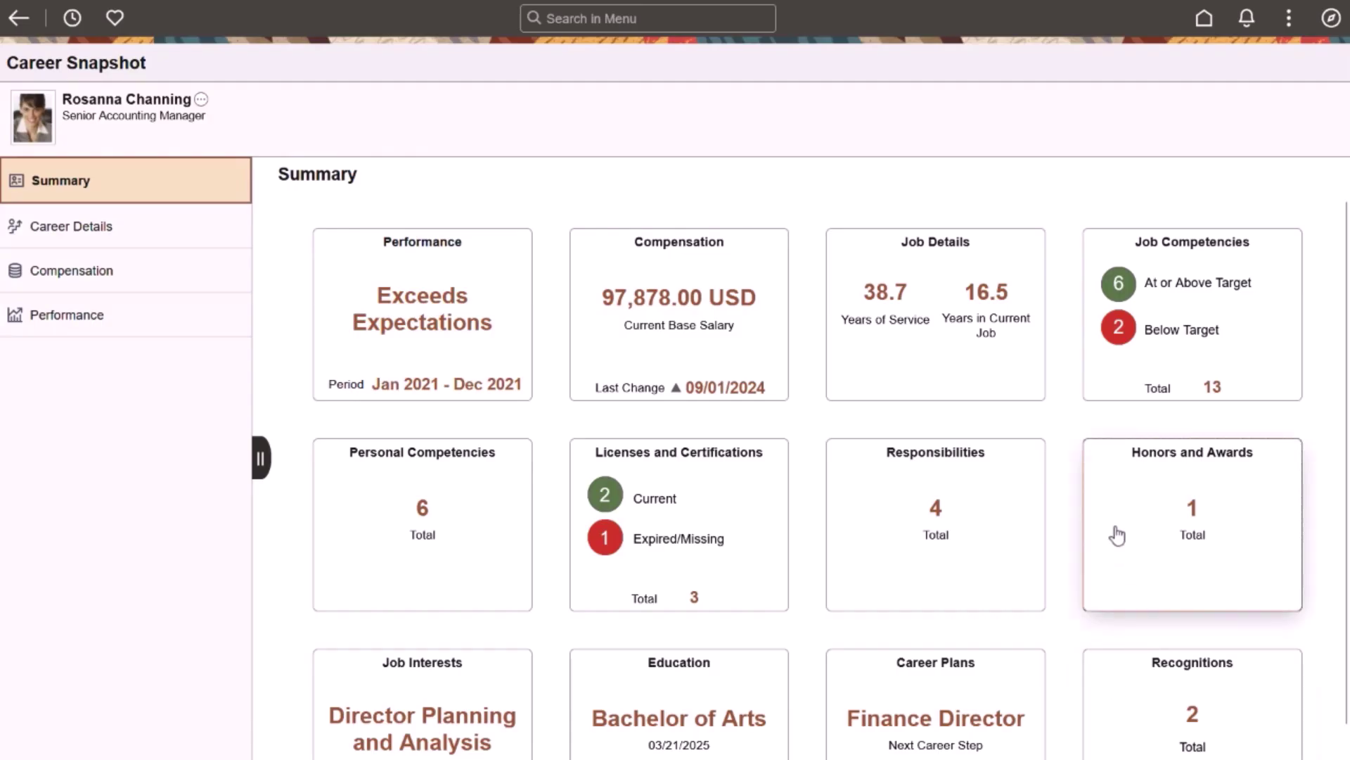
Open the Job Competencies tile listing 13 competencies with actual versus target ratings.
left_click(1118, 380)
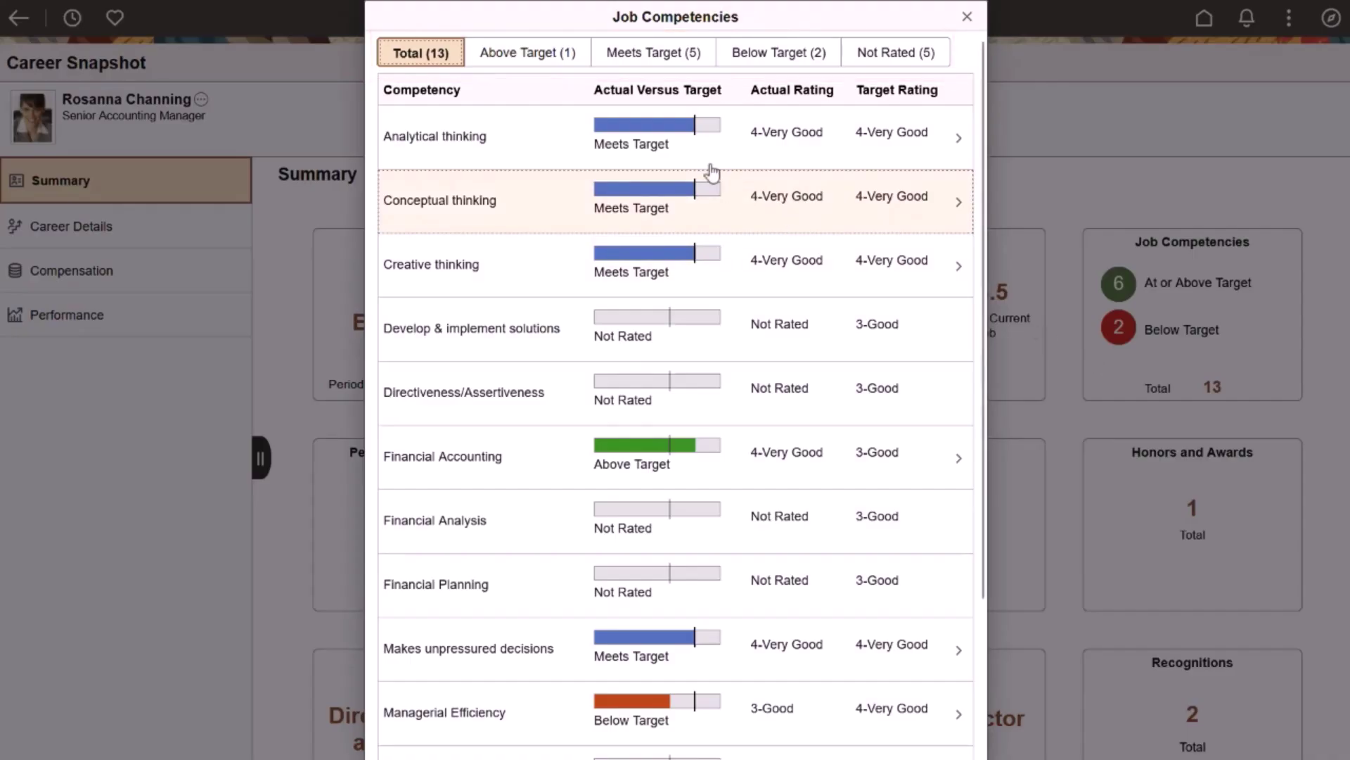
Filter competencies by Above Target, Meets Target, Below Target, then Not Rated (five).
left_click(557, 62)
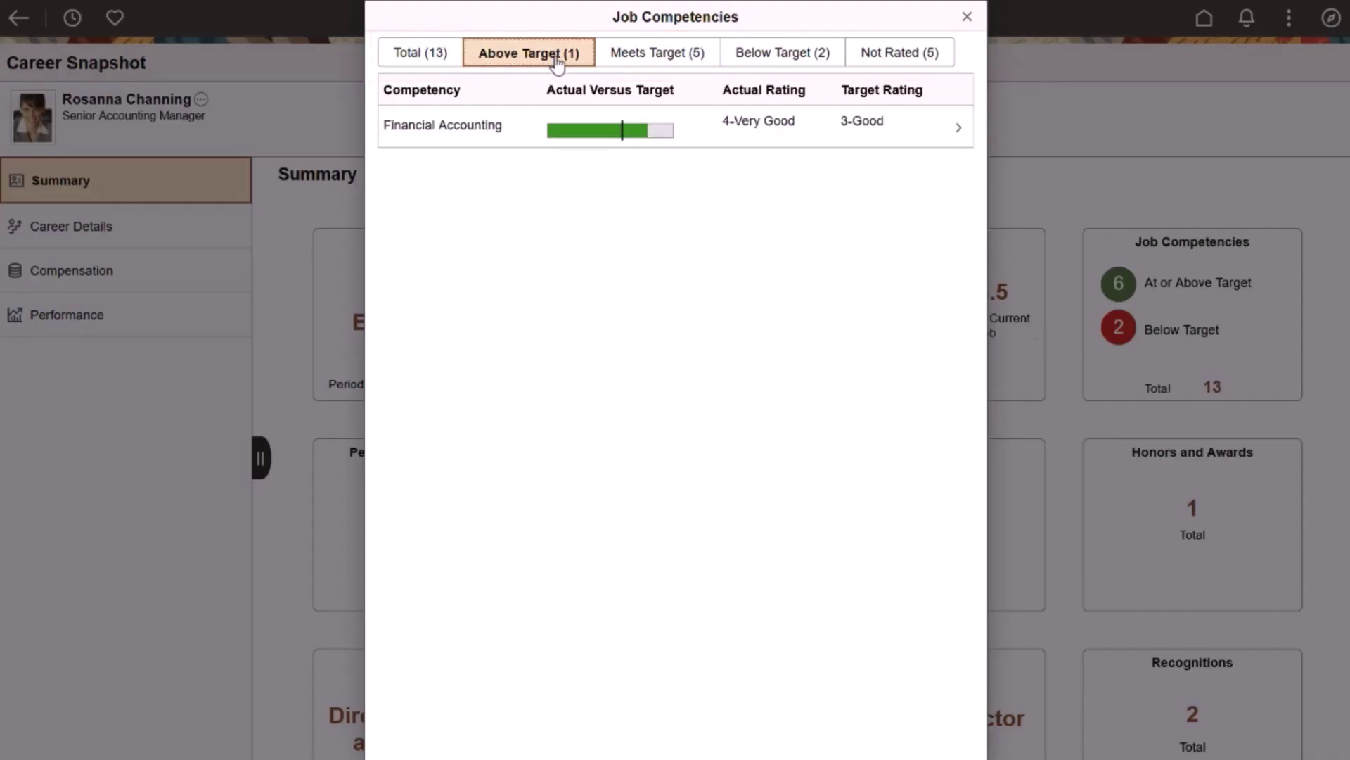
left_click(652, 70)
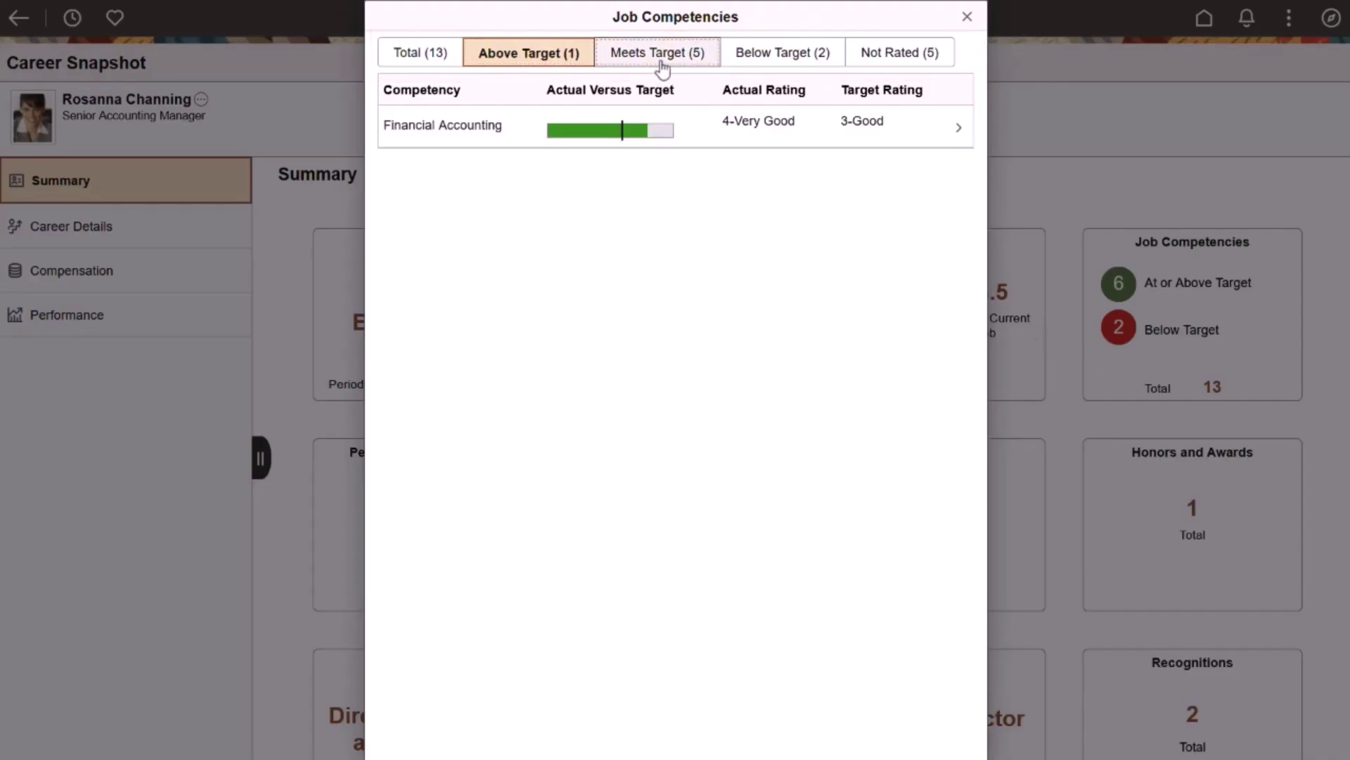
left_click(652, 70)
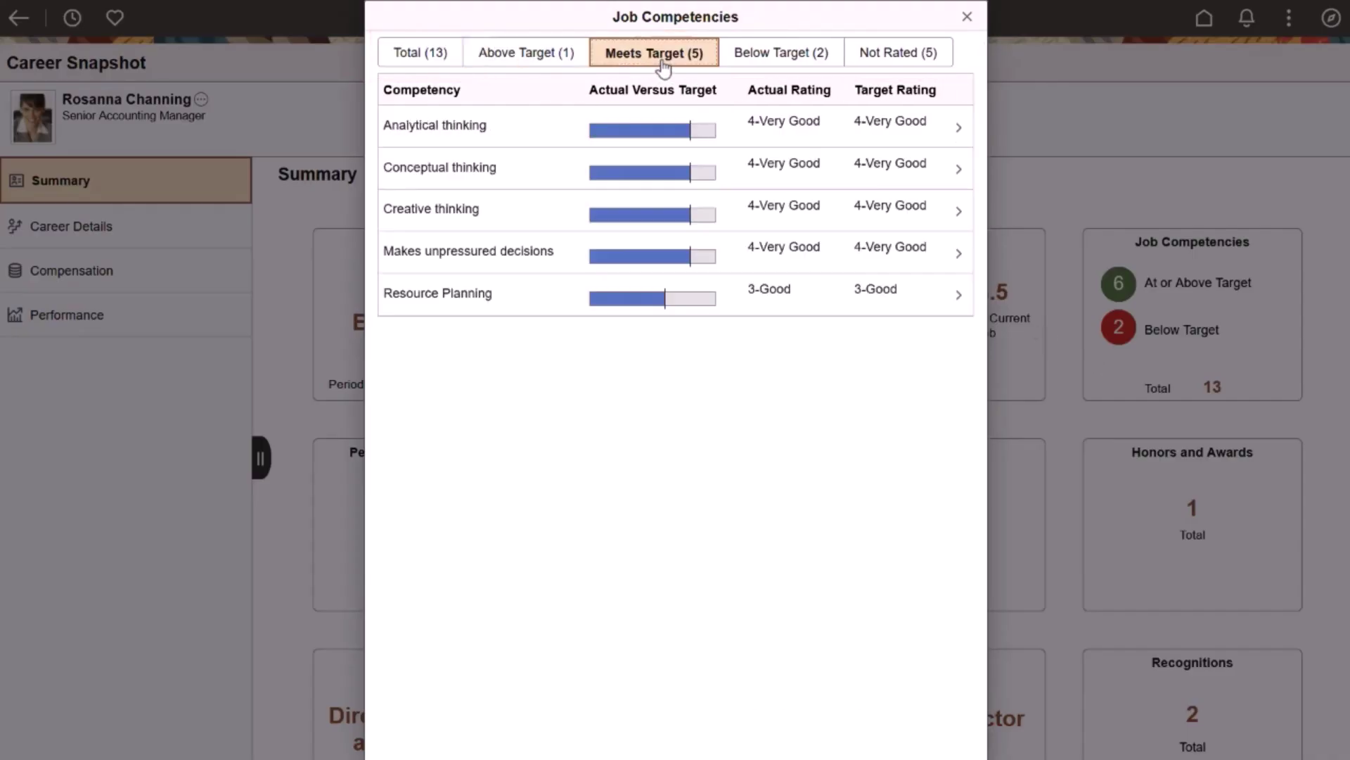
left_click(763, 71)
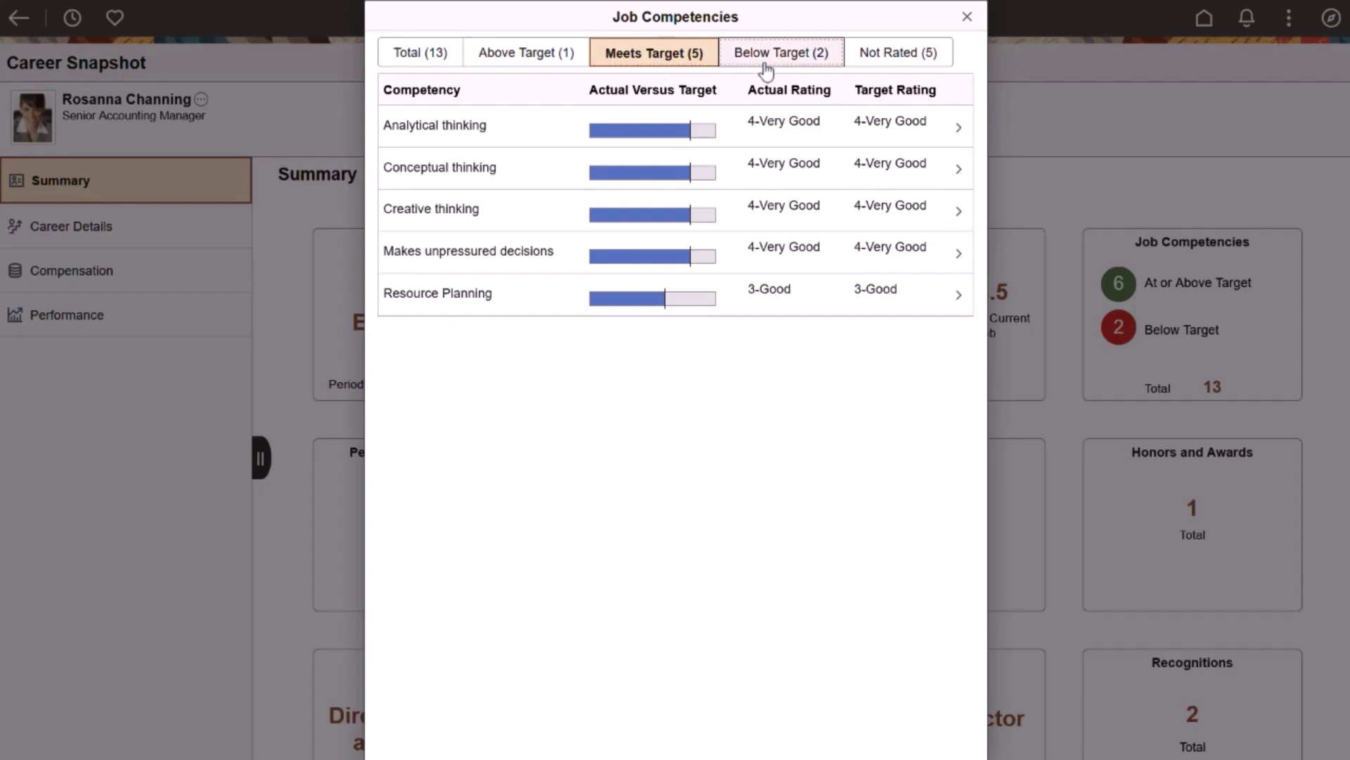
left_click(881, 67)
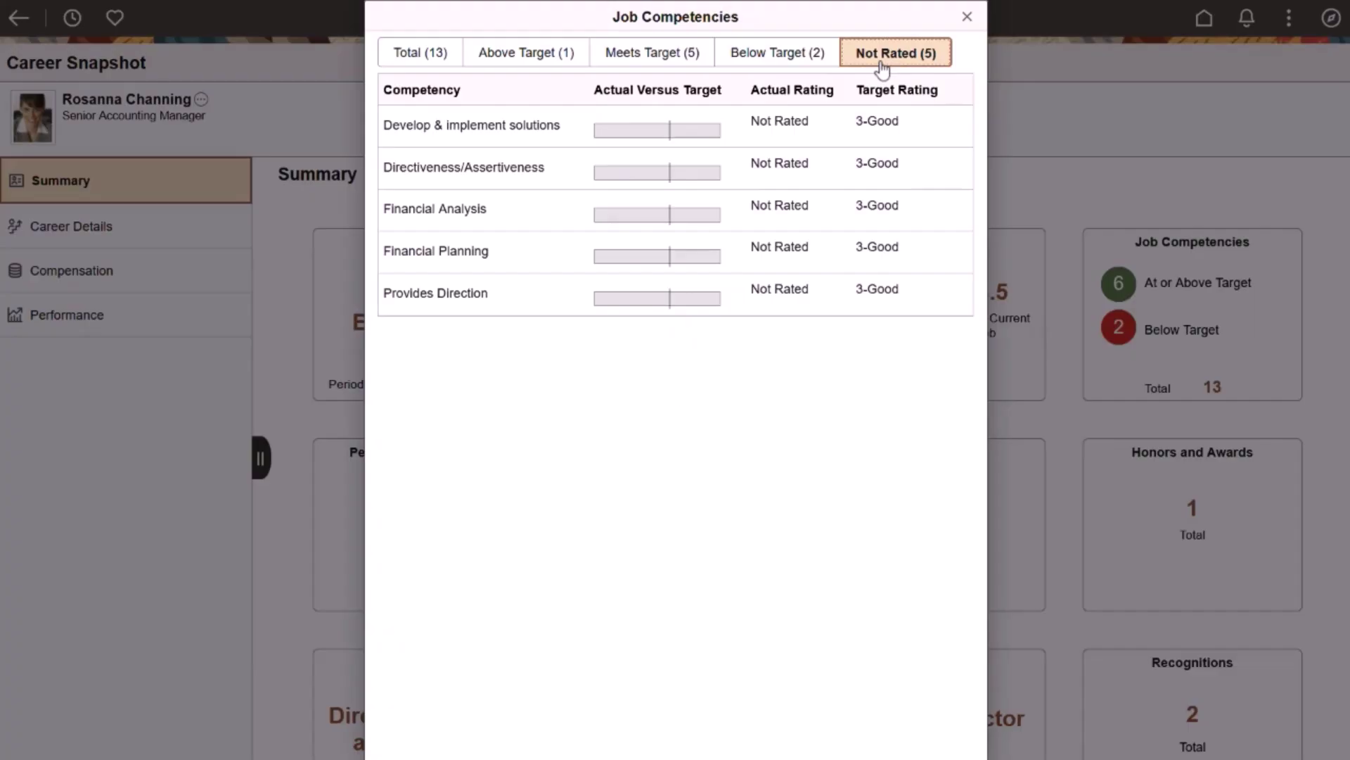
Close the competencies modal, go to Career Details, and open the two-profile Interest List.
left_click(967, 17)
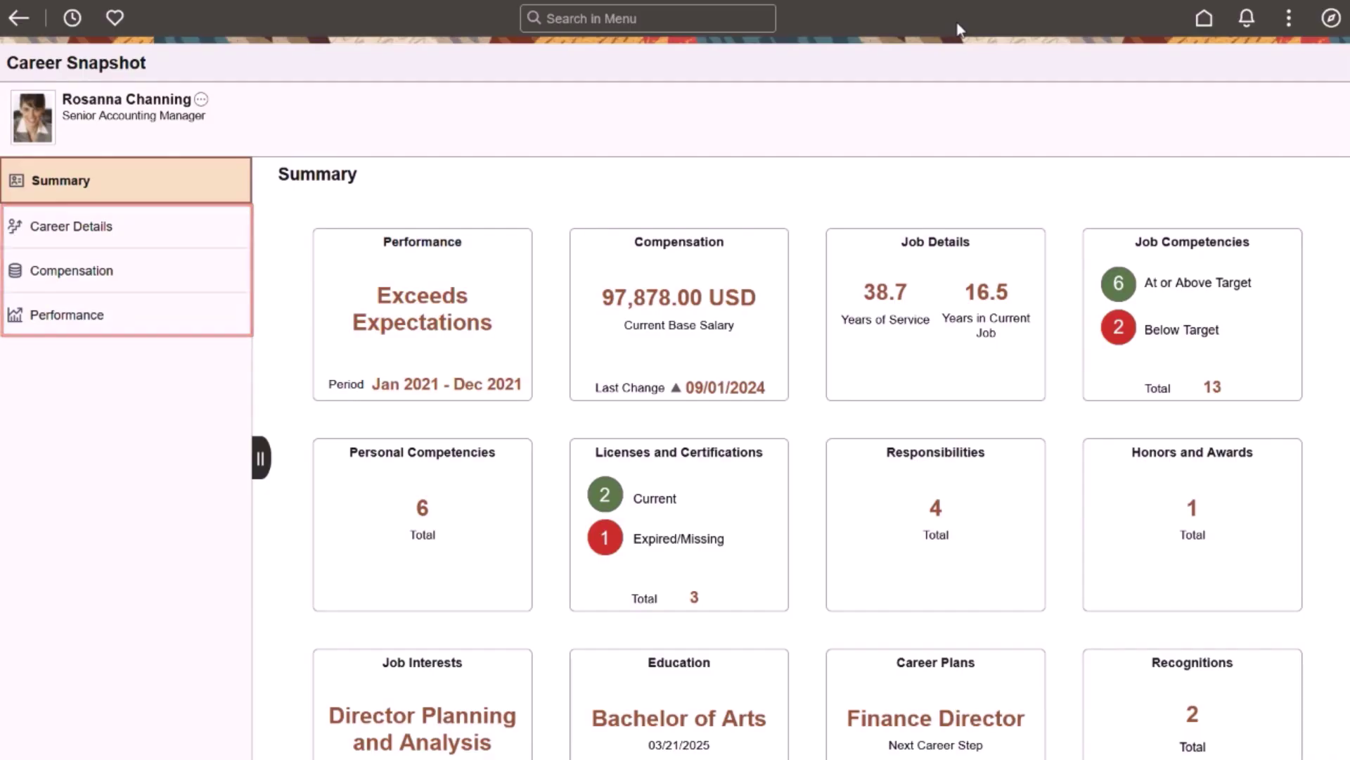
left_click(239, 229)
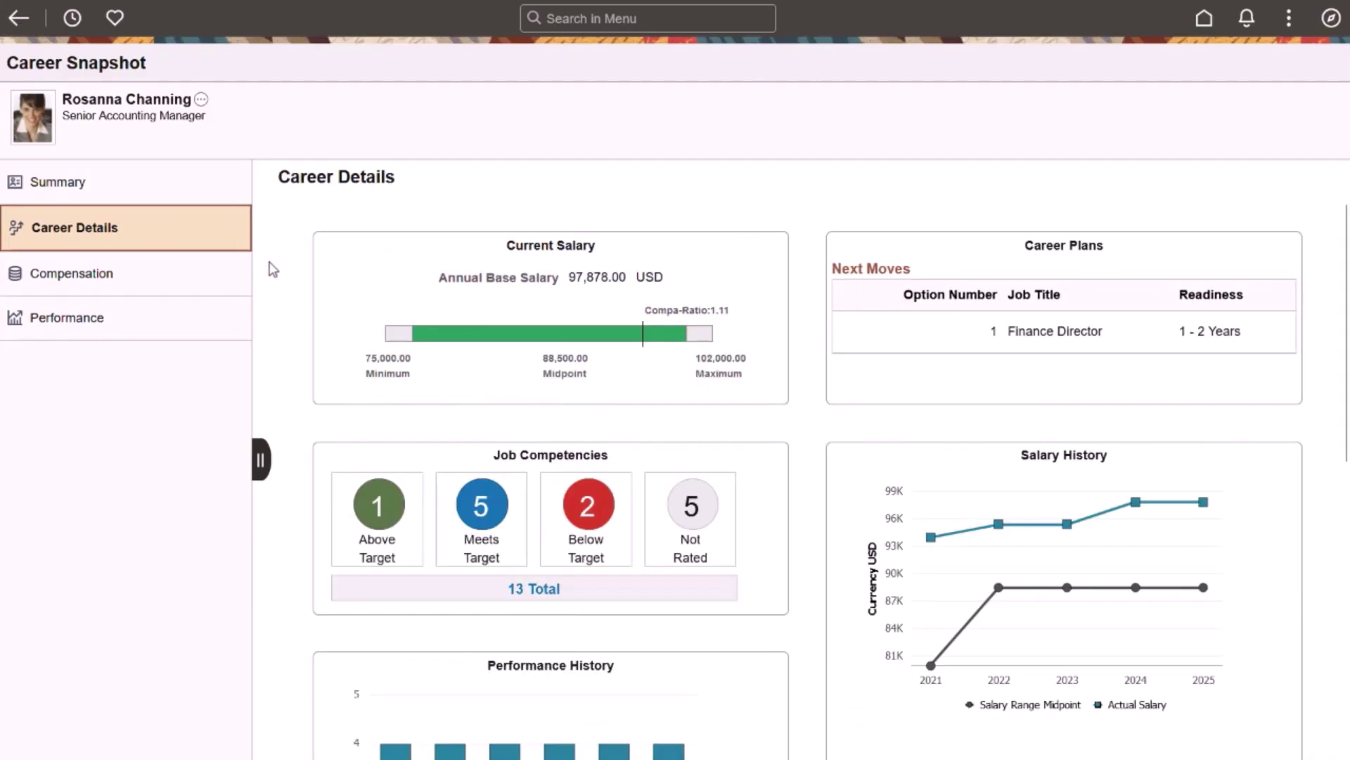
scroll(274, 269, "down", 3)
scroll(273, 270, "down", 4)
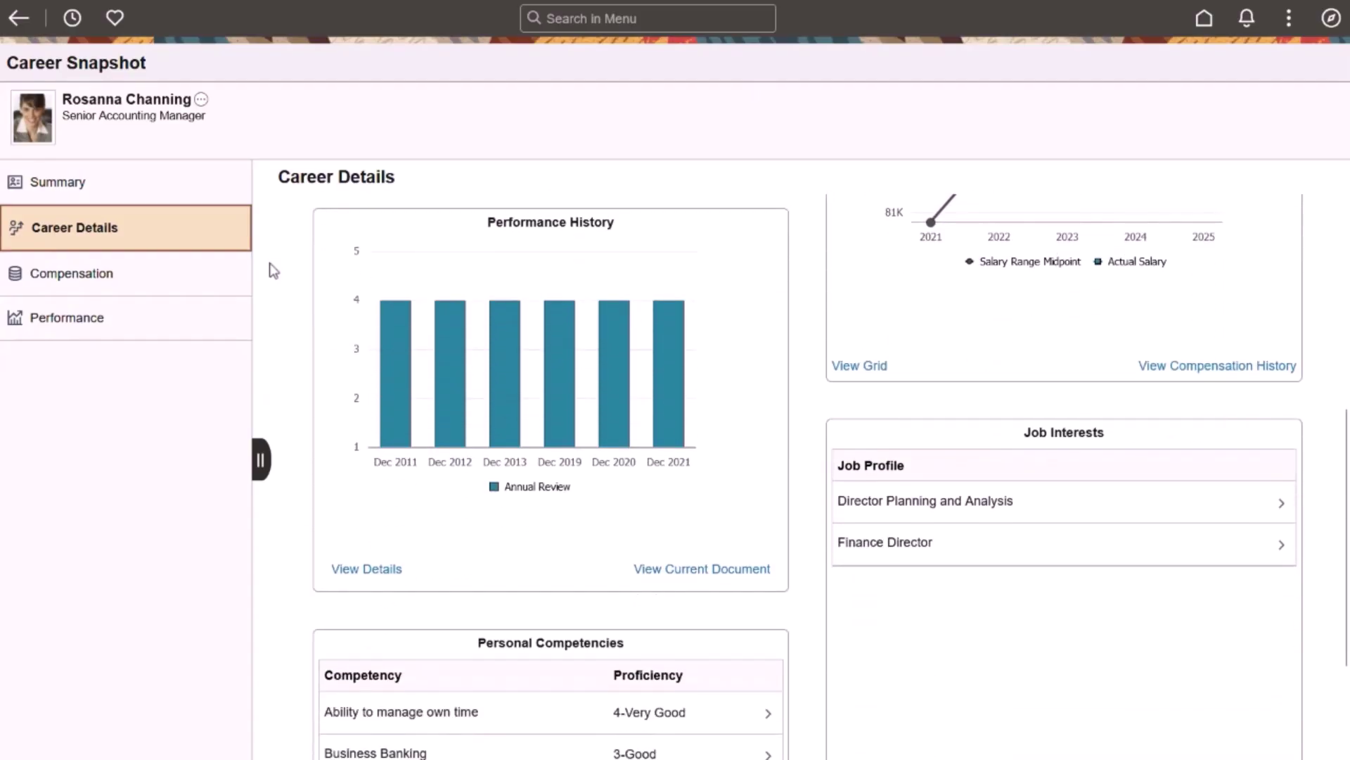
scroll(274, 272, "down", 5)
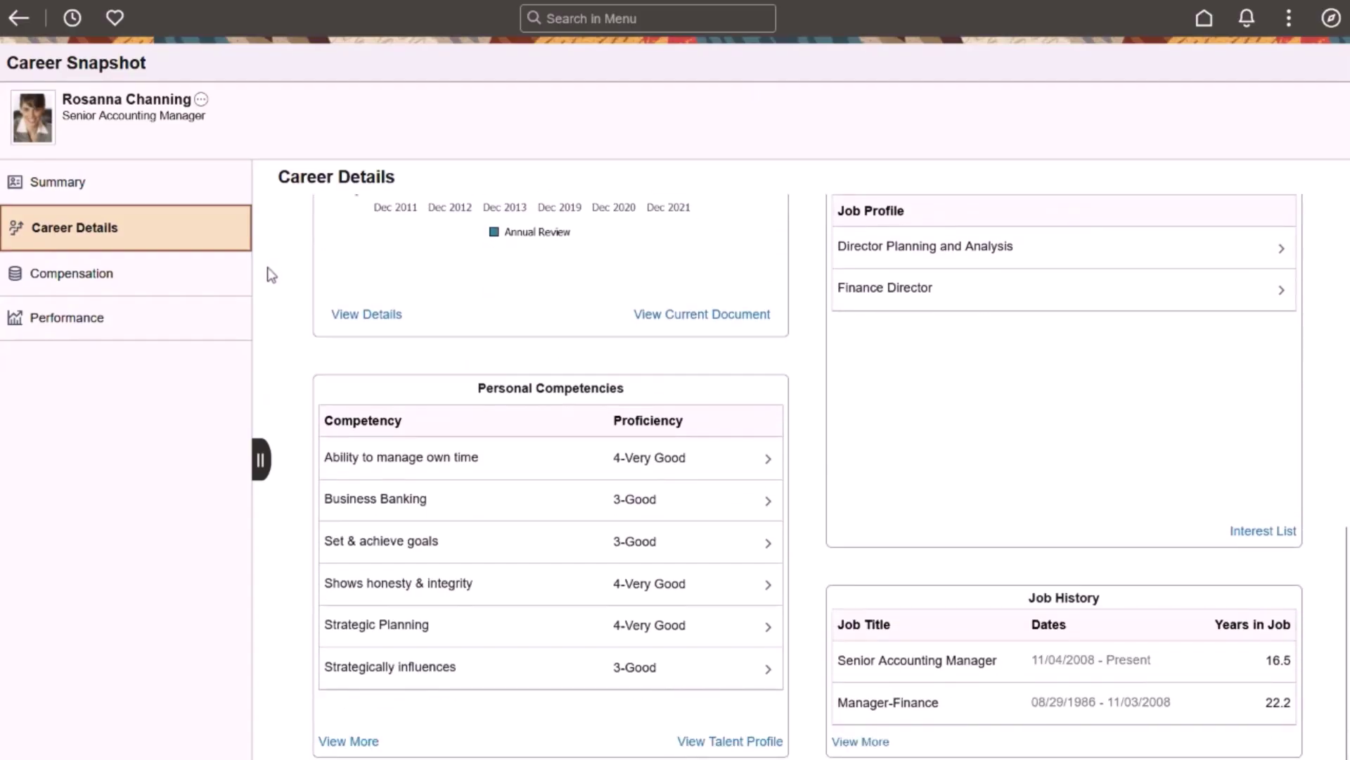
scroll(271, 275, "up", 2)
scroll(270, 274, "up", 1)
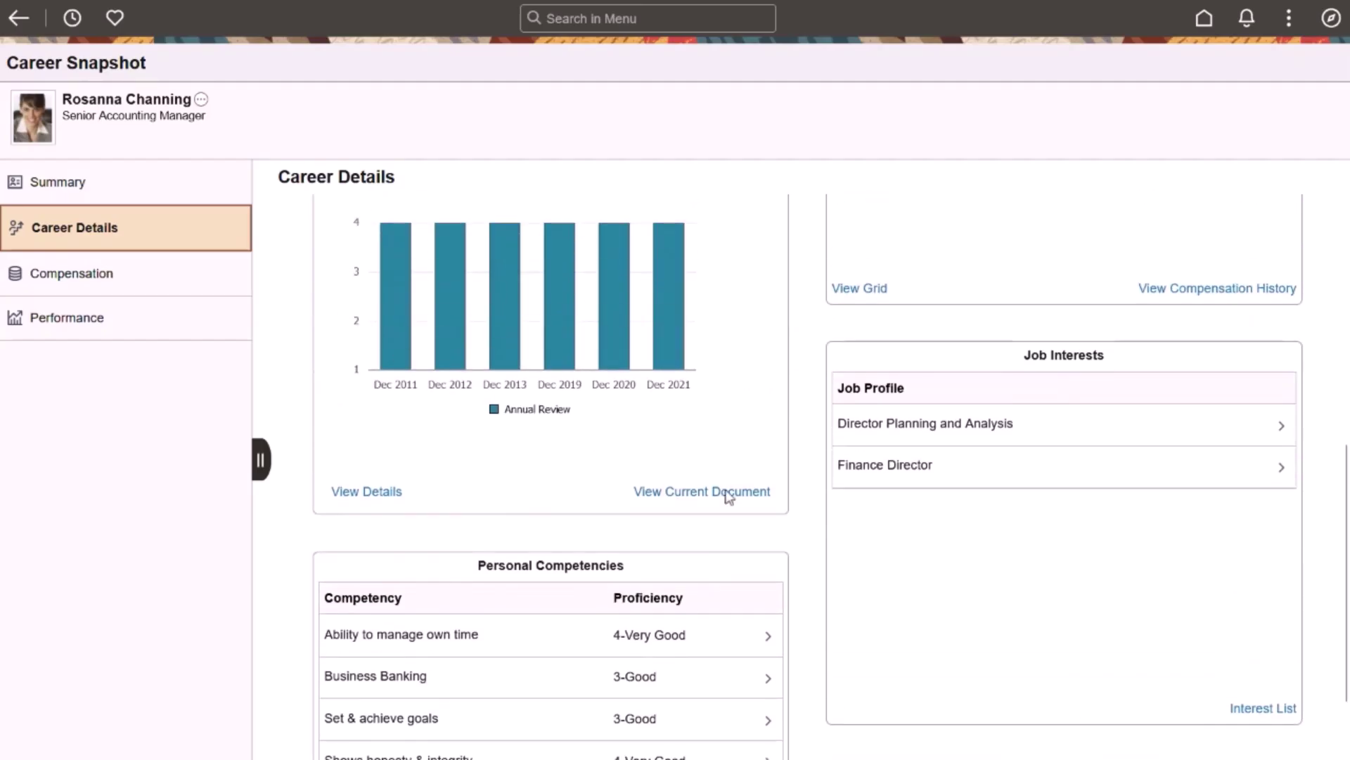
left_click(1263, 707)
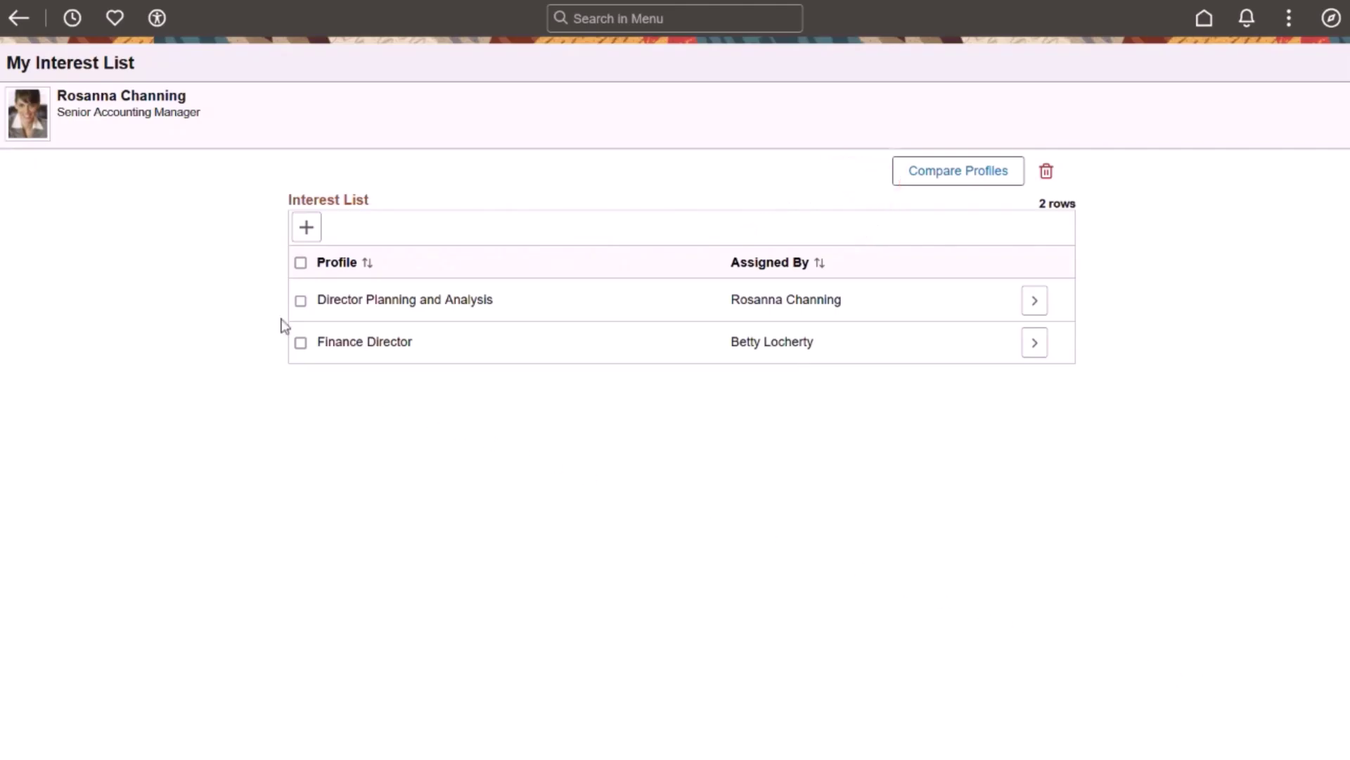
Return to Career Snapshot's Compensation section and scroll to the $92,582.65 Total Rewards card.
left_click(18, 17)
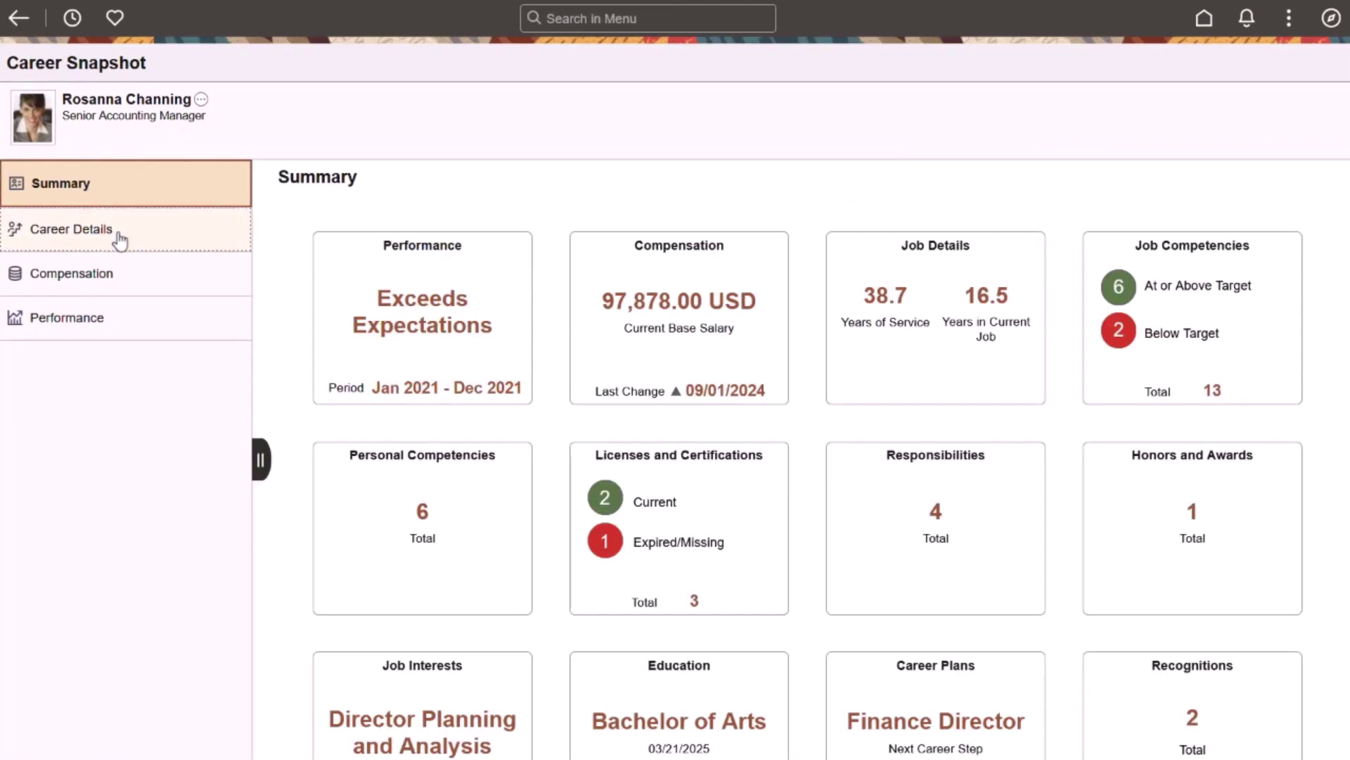
left_click(146, 278)
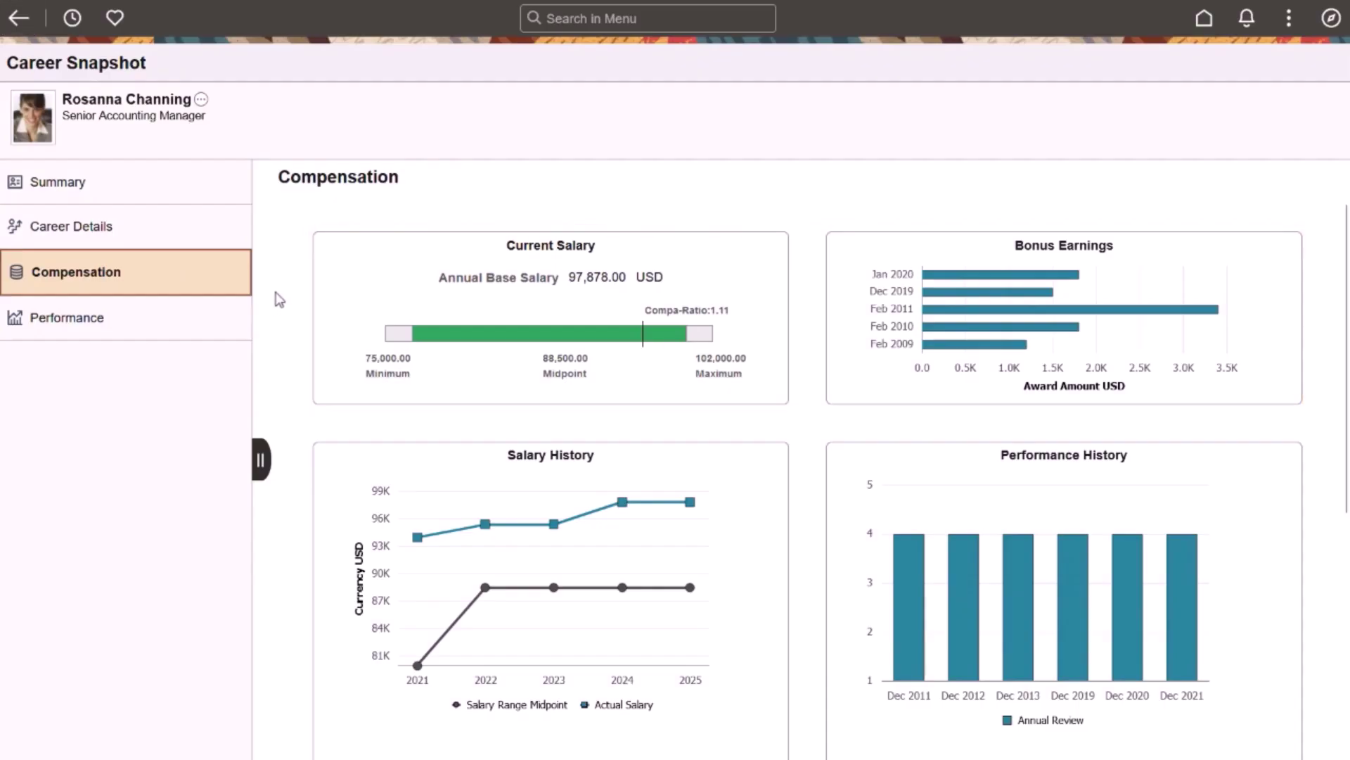
scroll(280, 300, "down", 3)
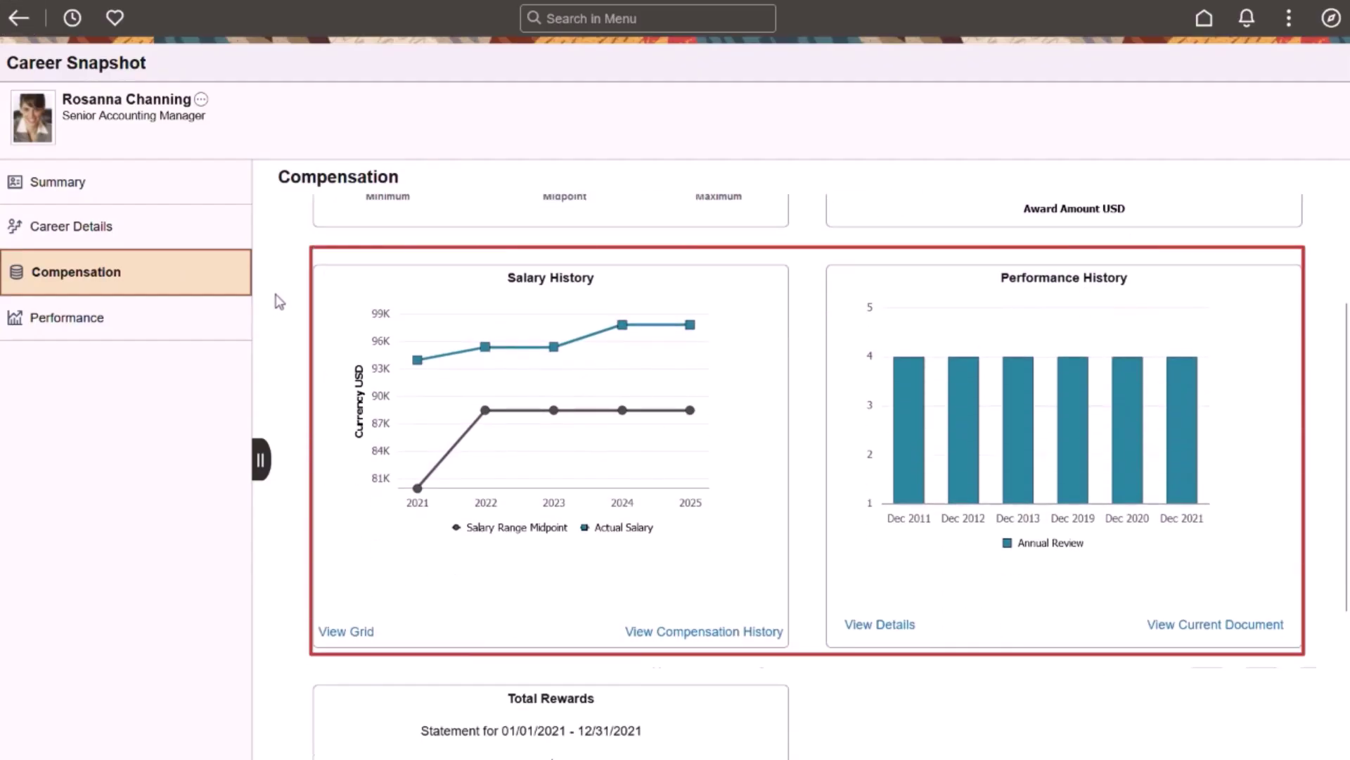
scroll(280, 300, "down", 3)
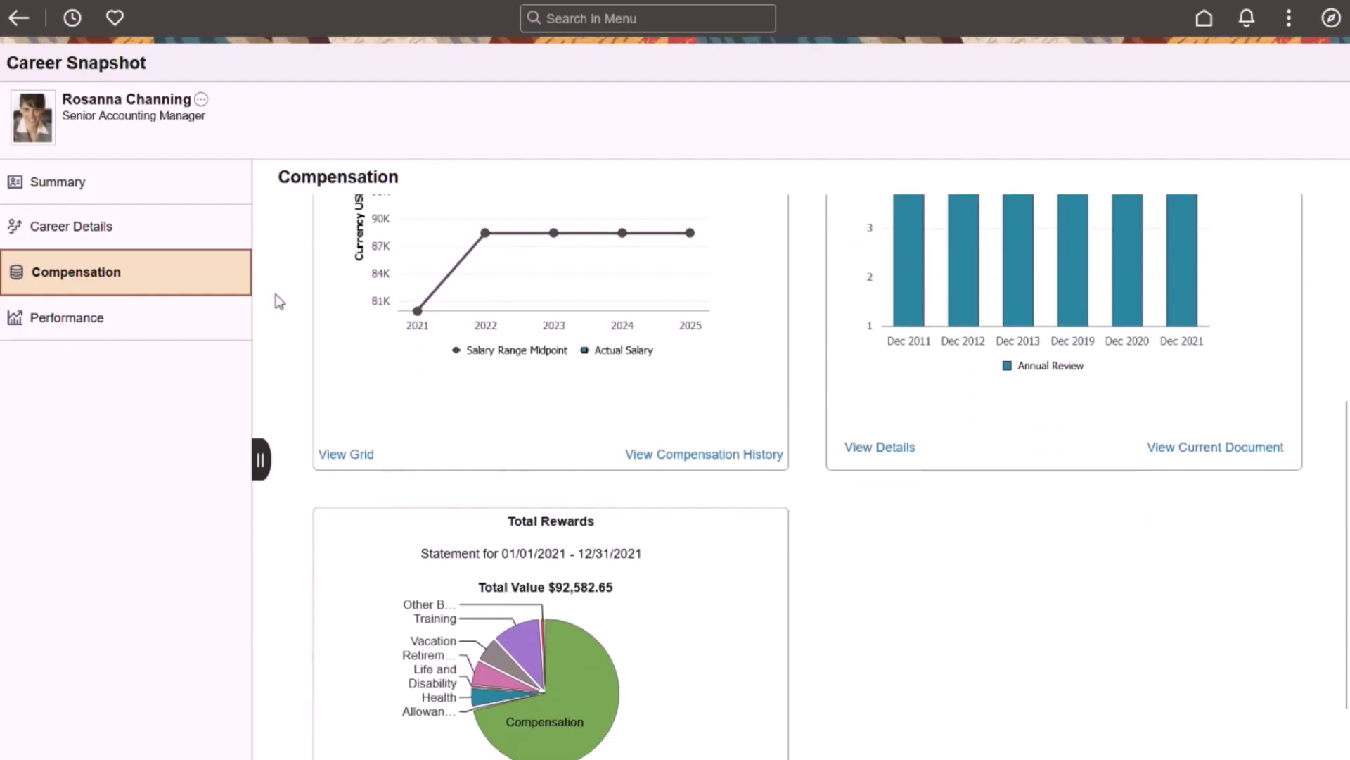
scroll(279, 301, "down", 3)
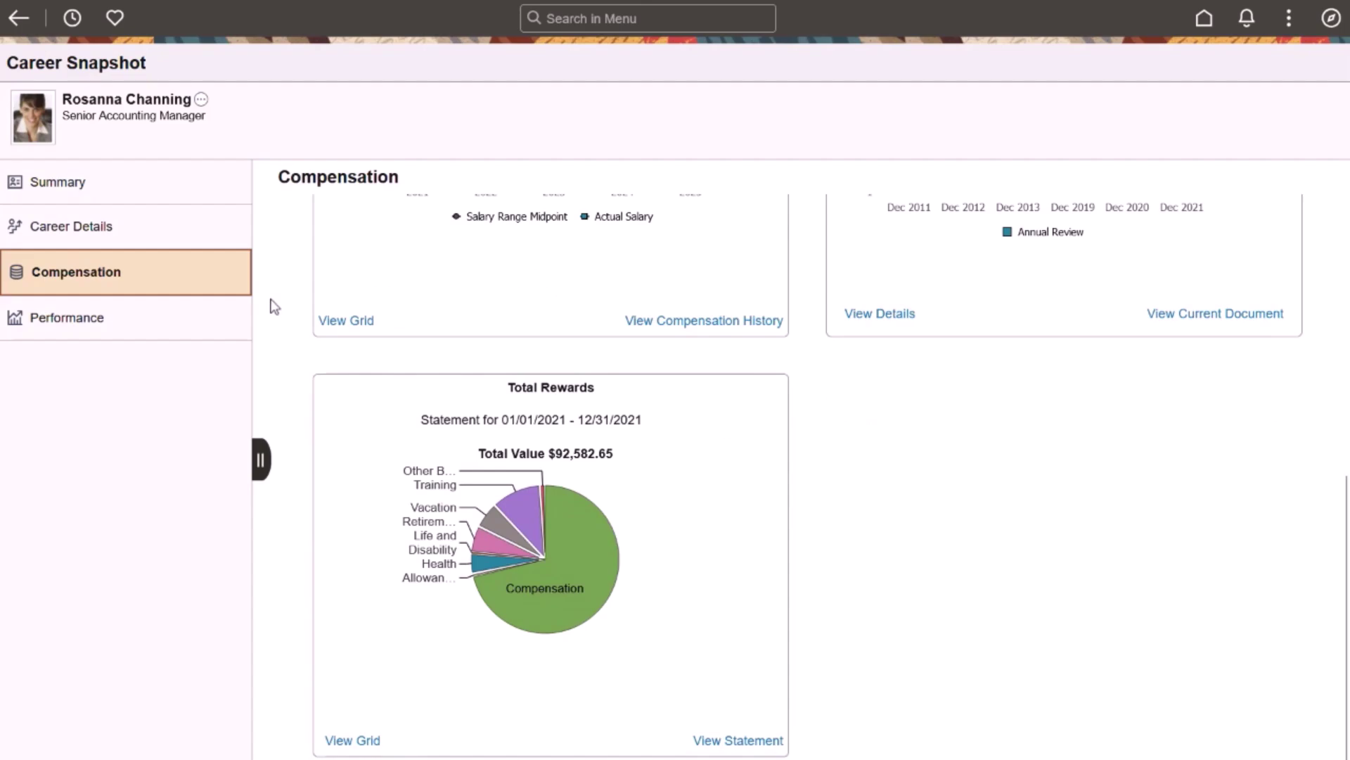
Show the Performance section of the career snapshot, scrolled down to the Recognitions panel.
left_click(236, 320)
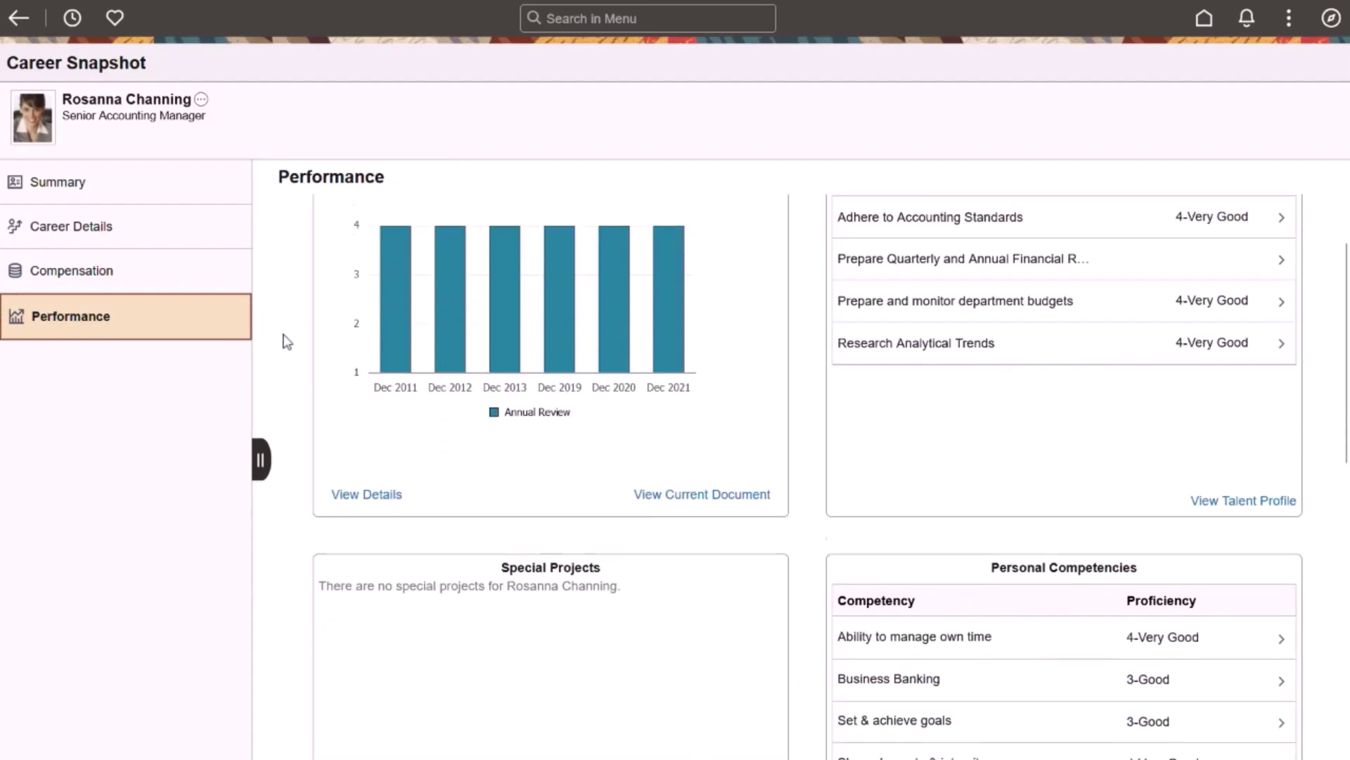
scroll(287, 342, "down", 2)
scroll(287, 342, "down", 2)
scroll(287, 341, "down", 1)
scroll(284, 345, "down", 3)
scroll(283, 344, "down", 2)
scroll(282, 346, "down", 1)
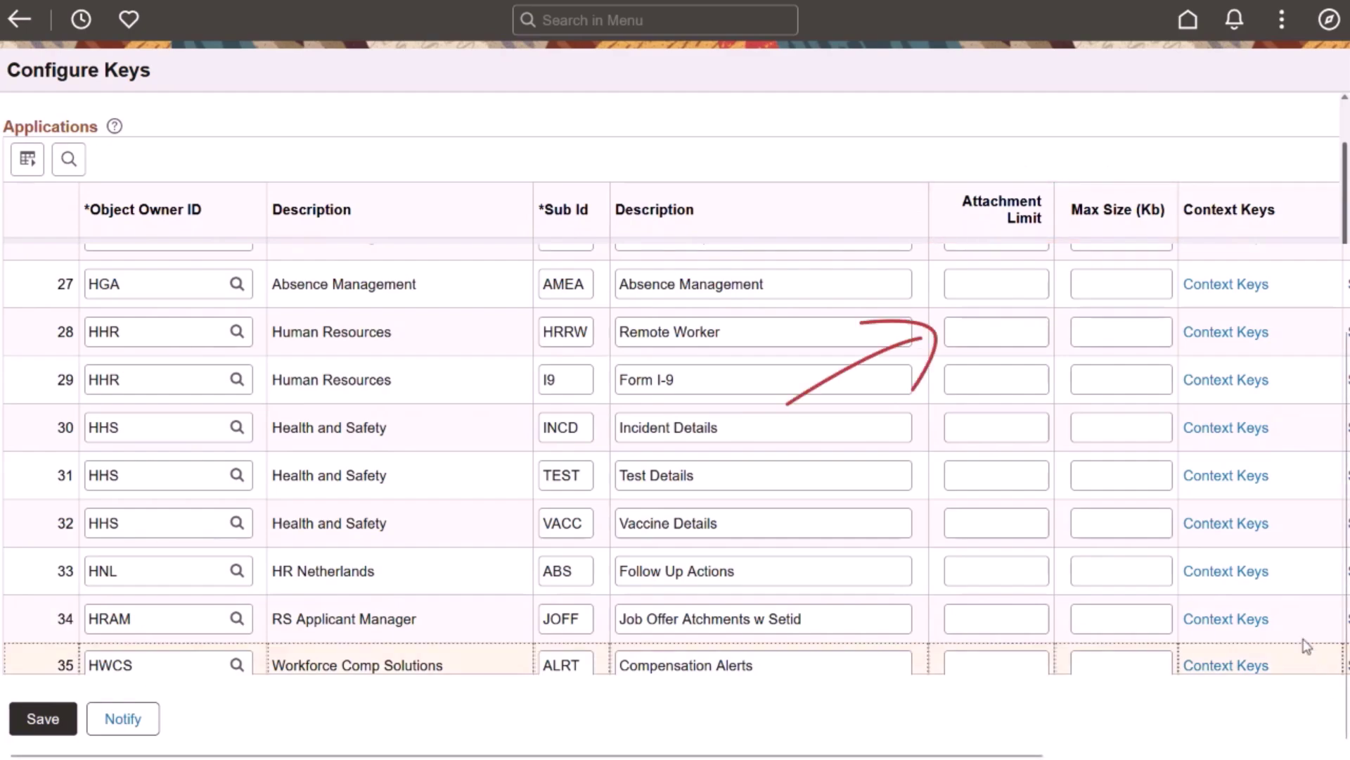
Give the HHR/HRRW Remote Worker key an attachment limit of 1 and max size 999 KB, then save.
left_click(1032, 335)
type("1")
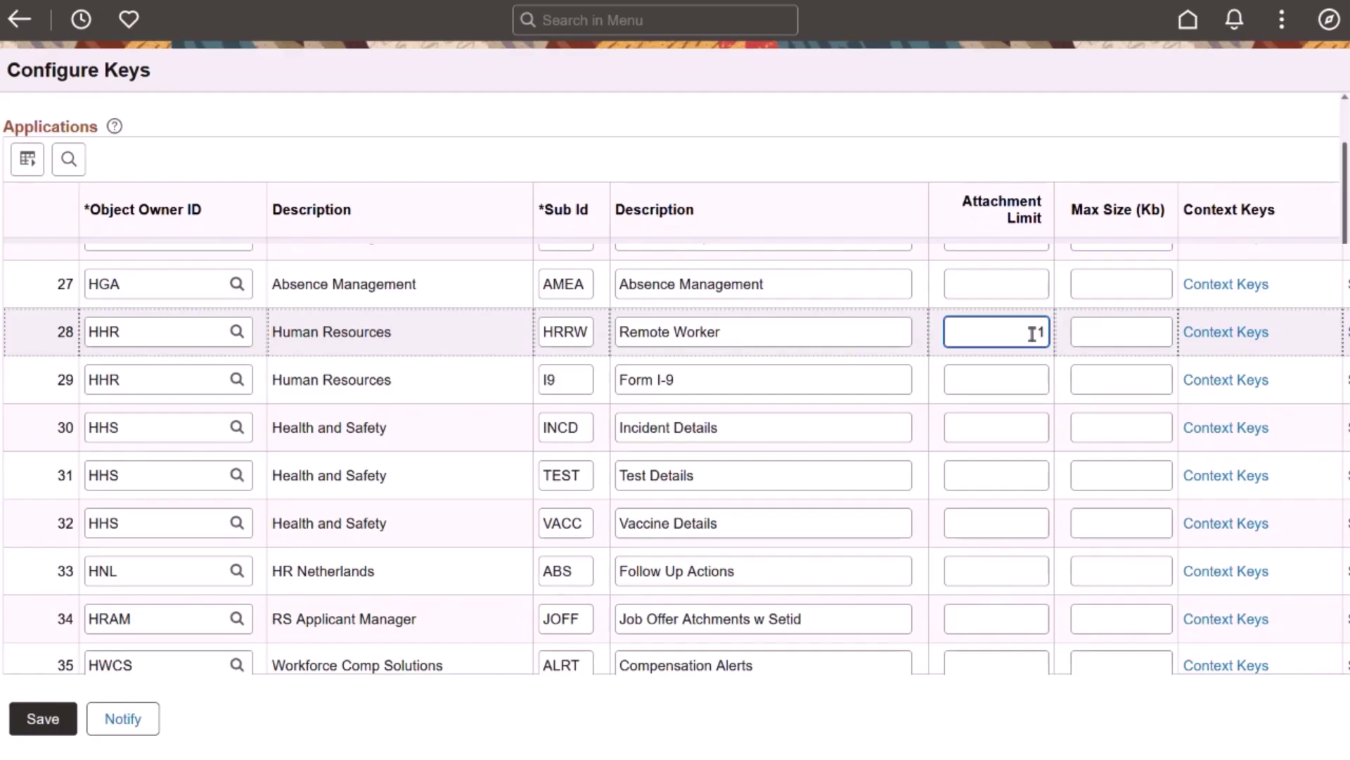
left_click(1094, 335)
type("999")
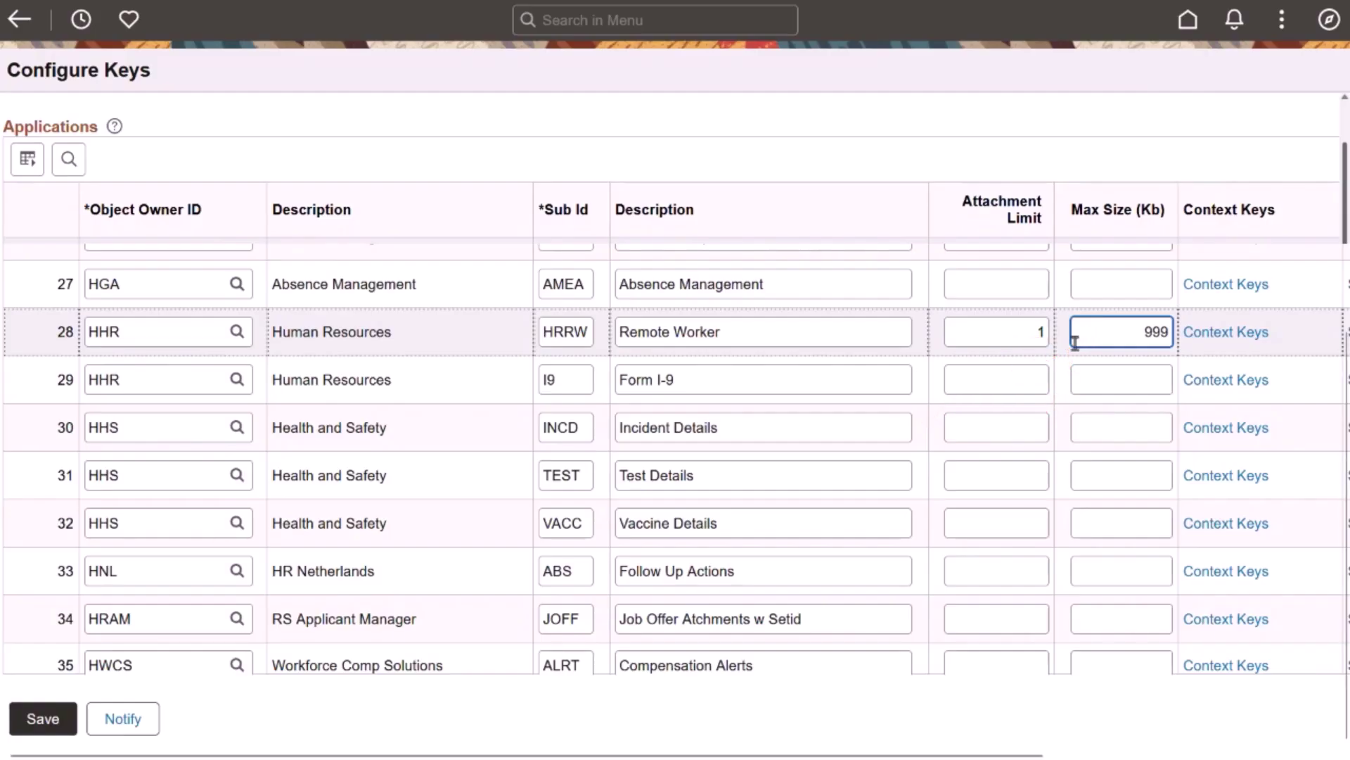
left_click(65, 721)
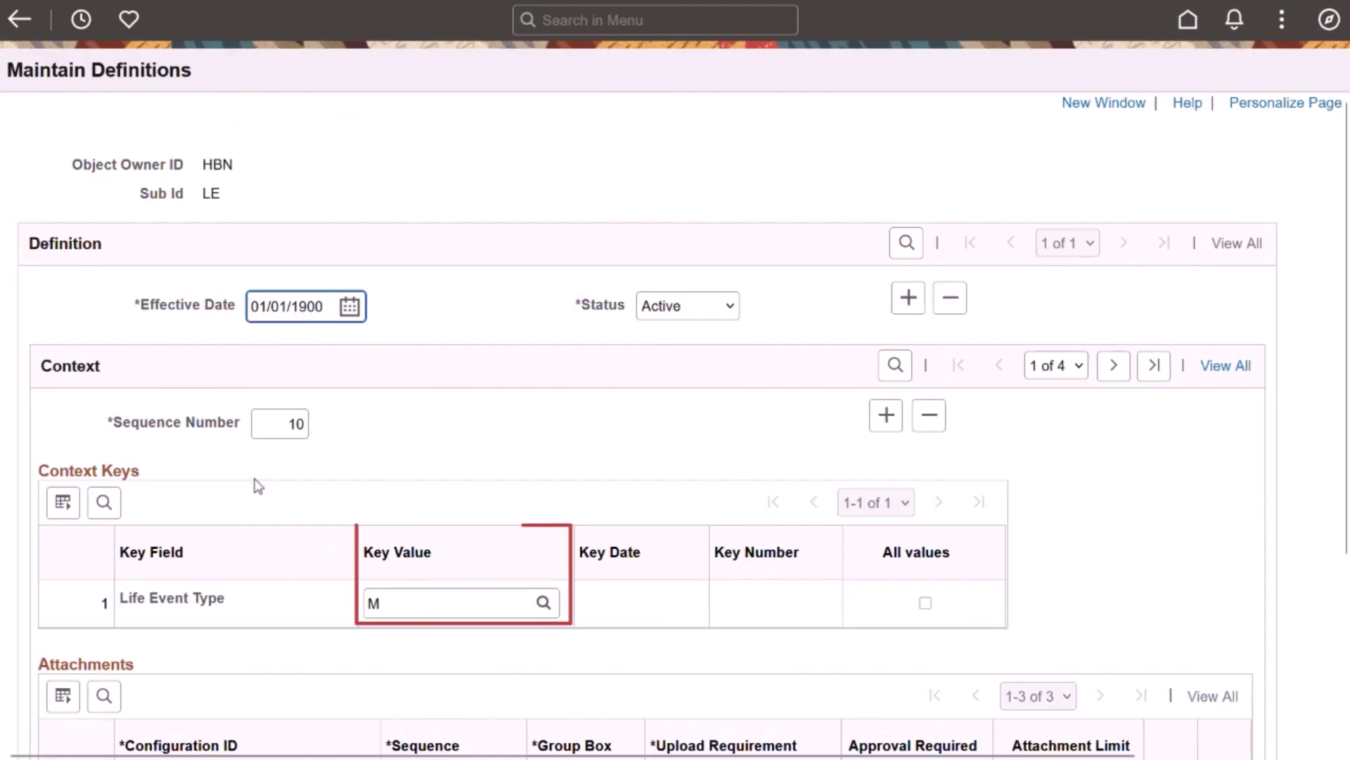
Advance the LE definition to context 2 of 4 (Birth) and view its Attachments grid.
left_click(1112, 367)
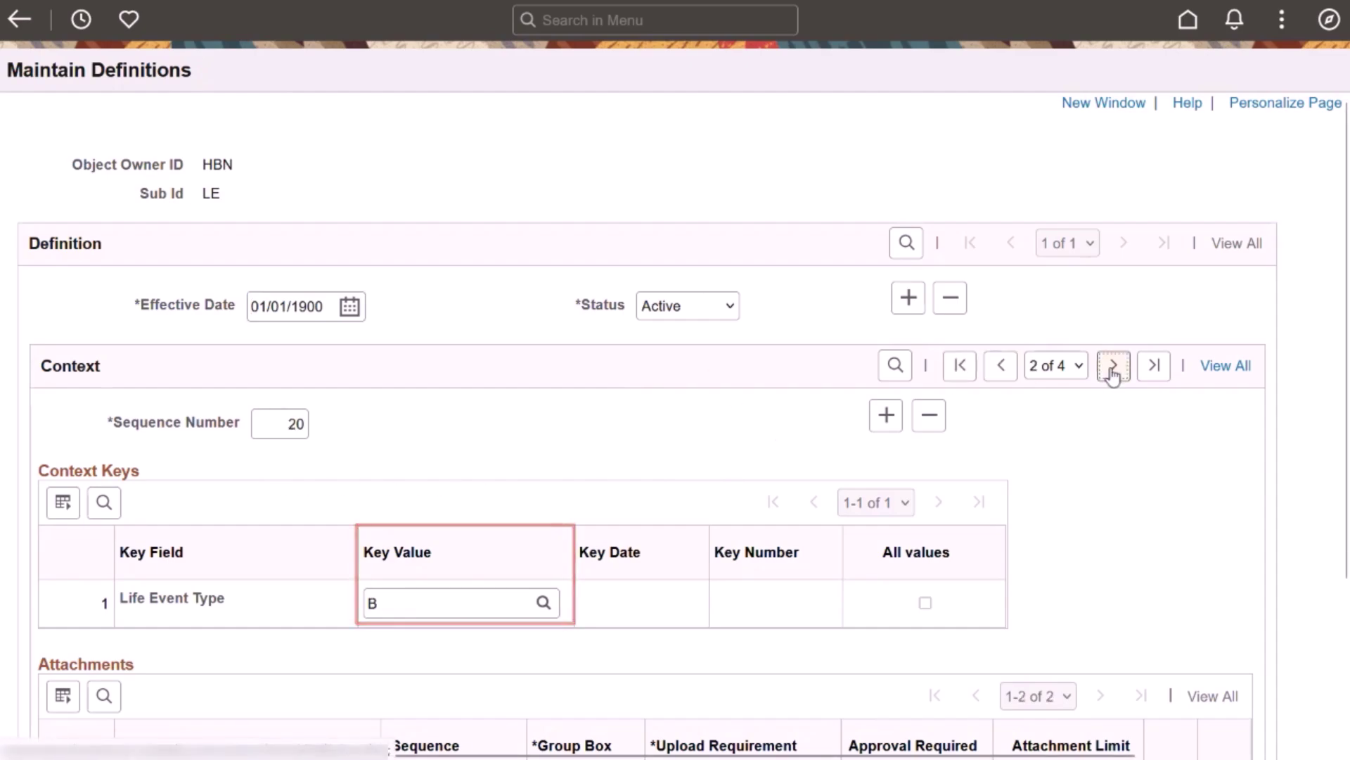
scroll(1112, 375, "down", 3)
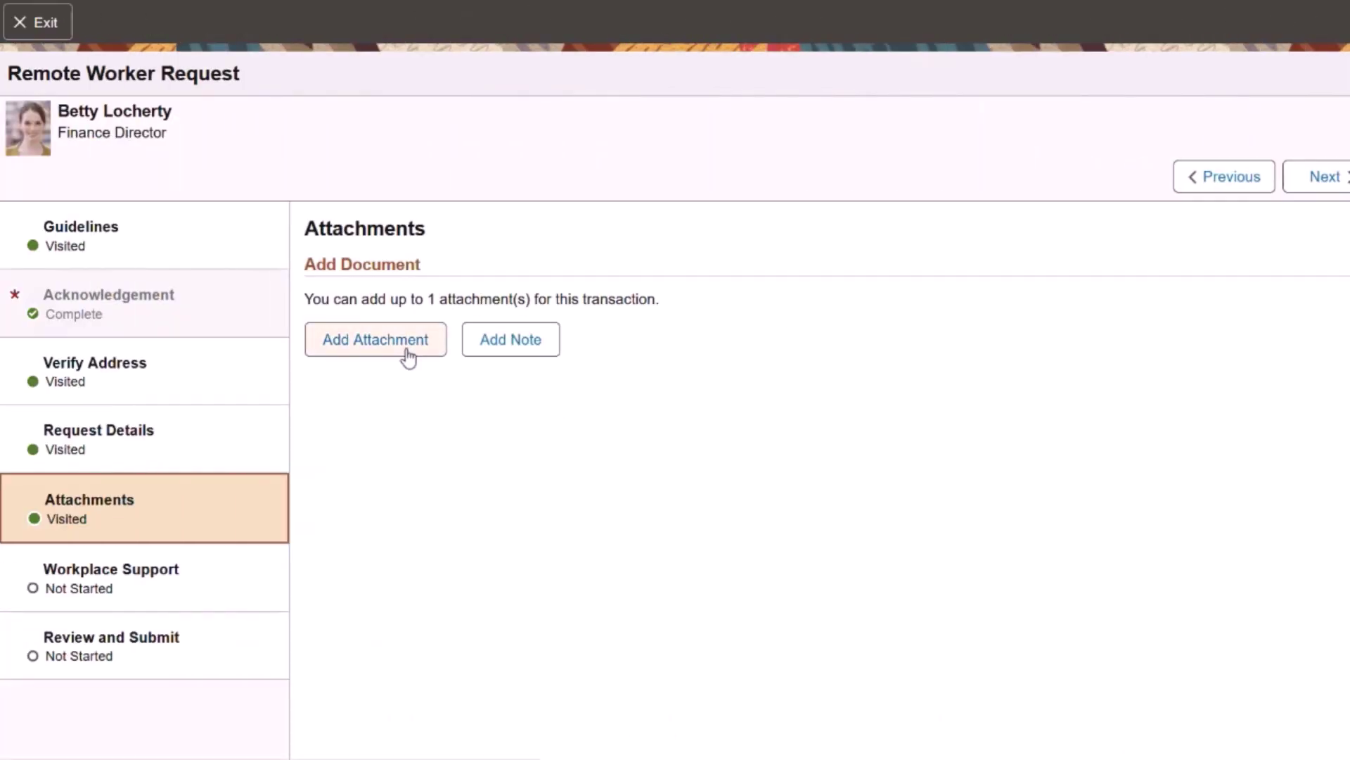
Upload Test Results.png from the device as the Remote Worker Request attachment.
left_click(408, 359)
left_click(310, 347)
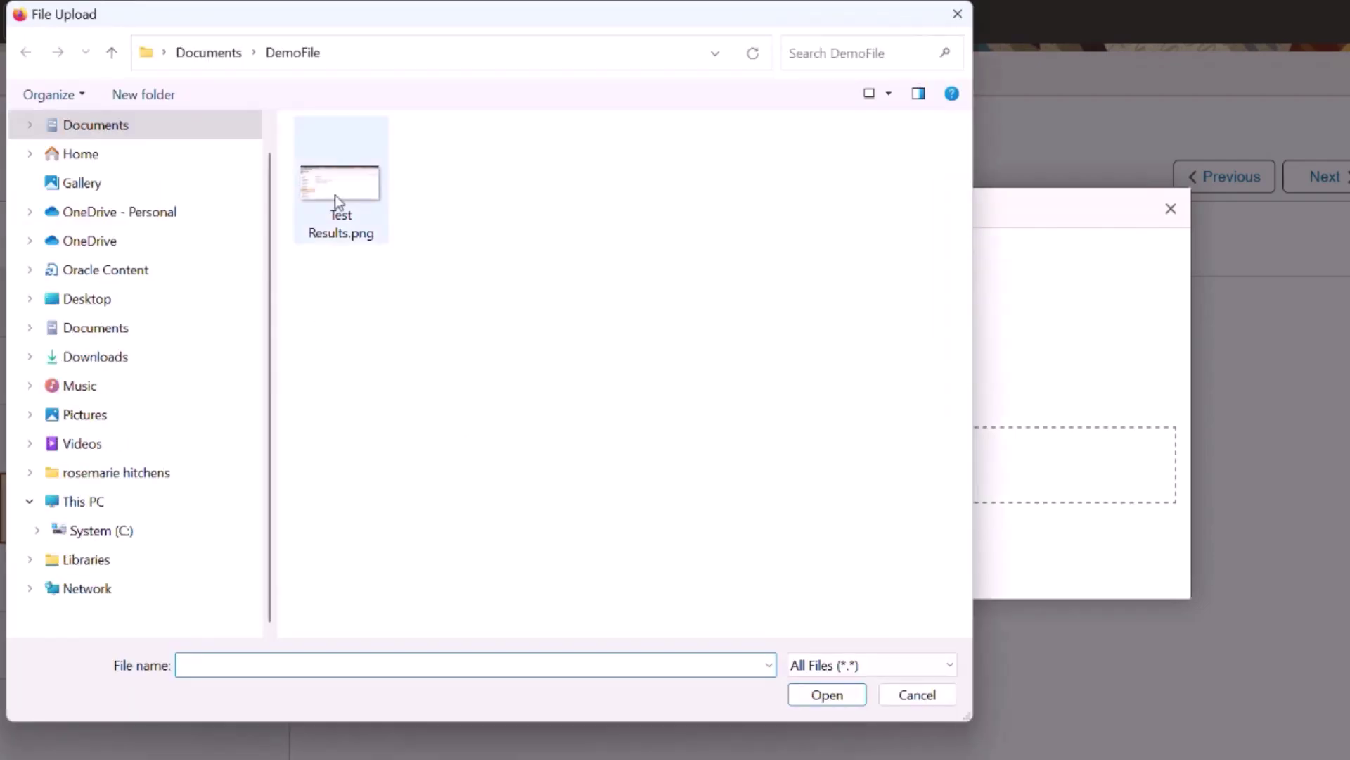
double_click(335, 196)
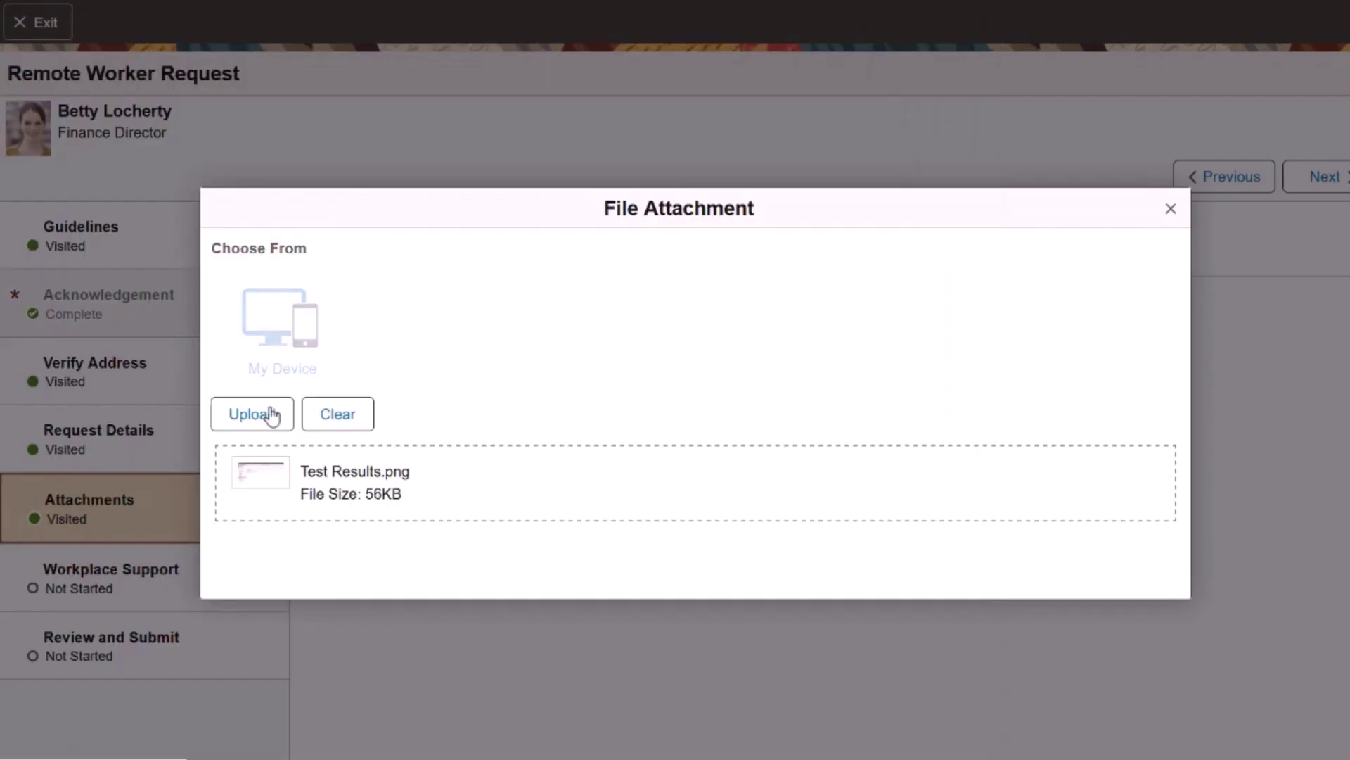
left_click(269, 418)
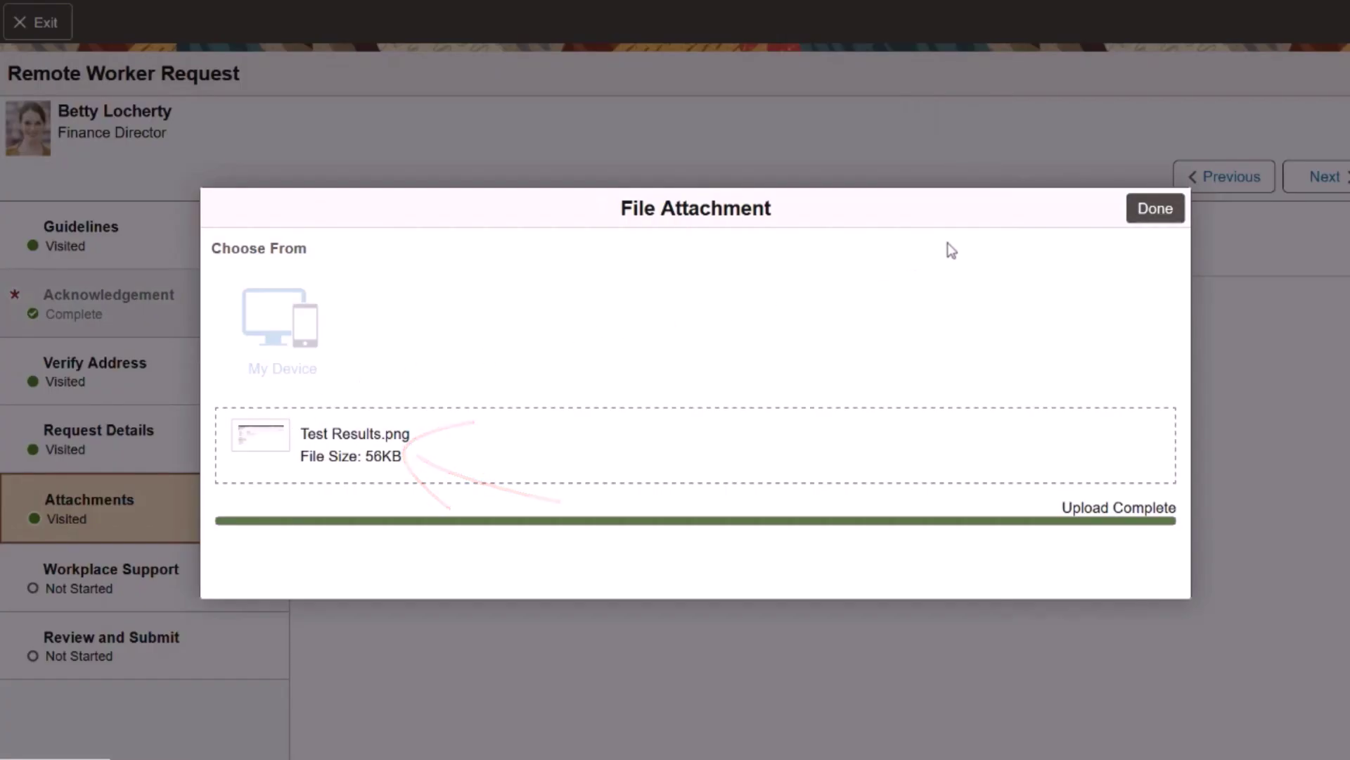
left_click(1146, 217)
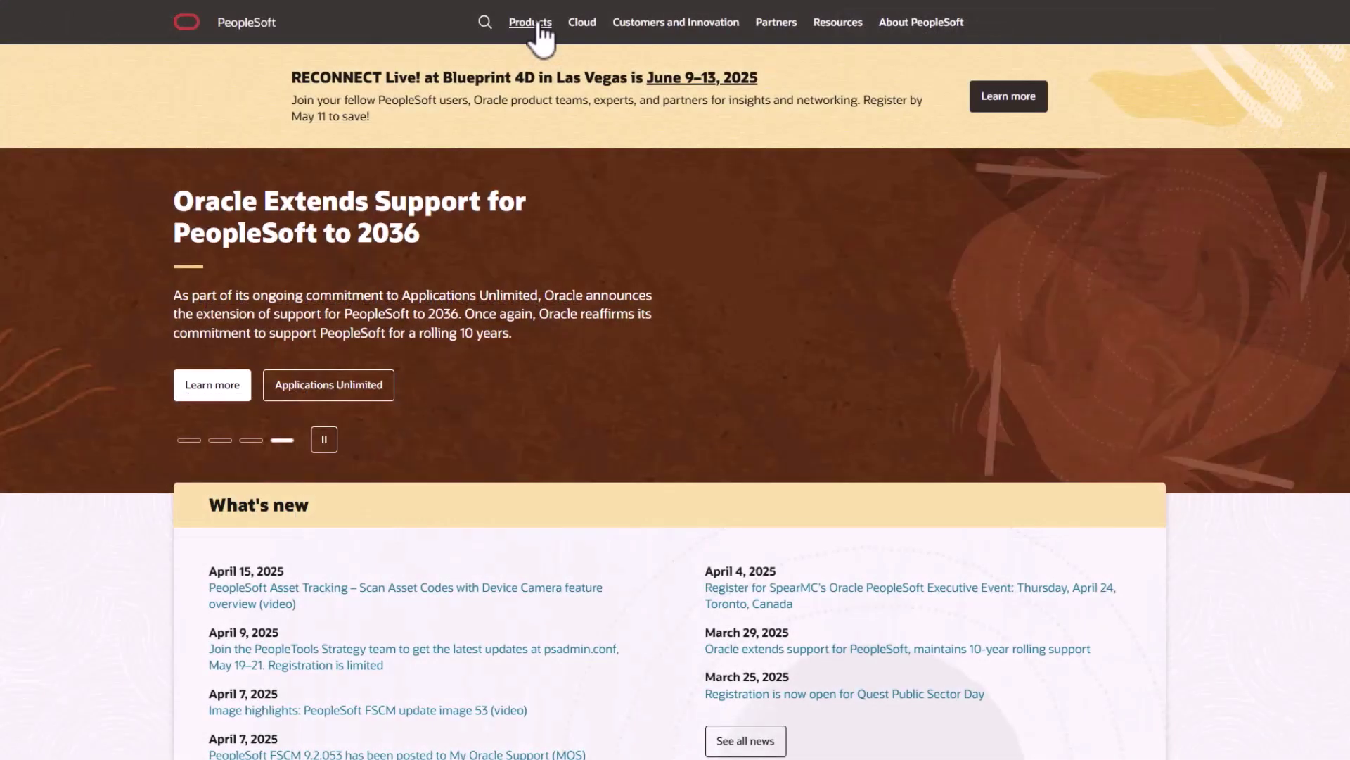
Browse the Products, Cloud, Customers and Innovation, Partners, Resources and About PeopleSoft menus, finishing on Resources.
left_click(541, 28)
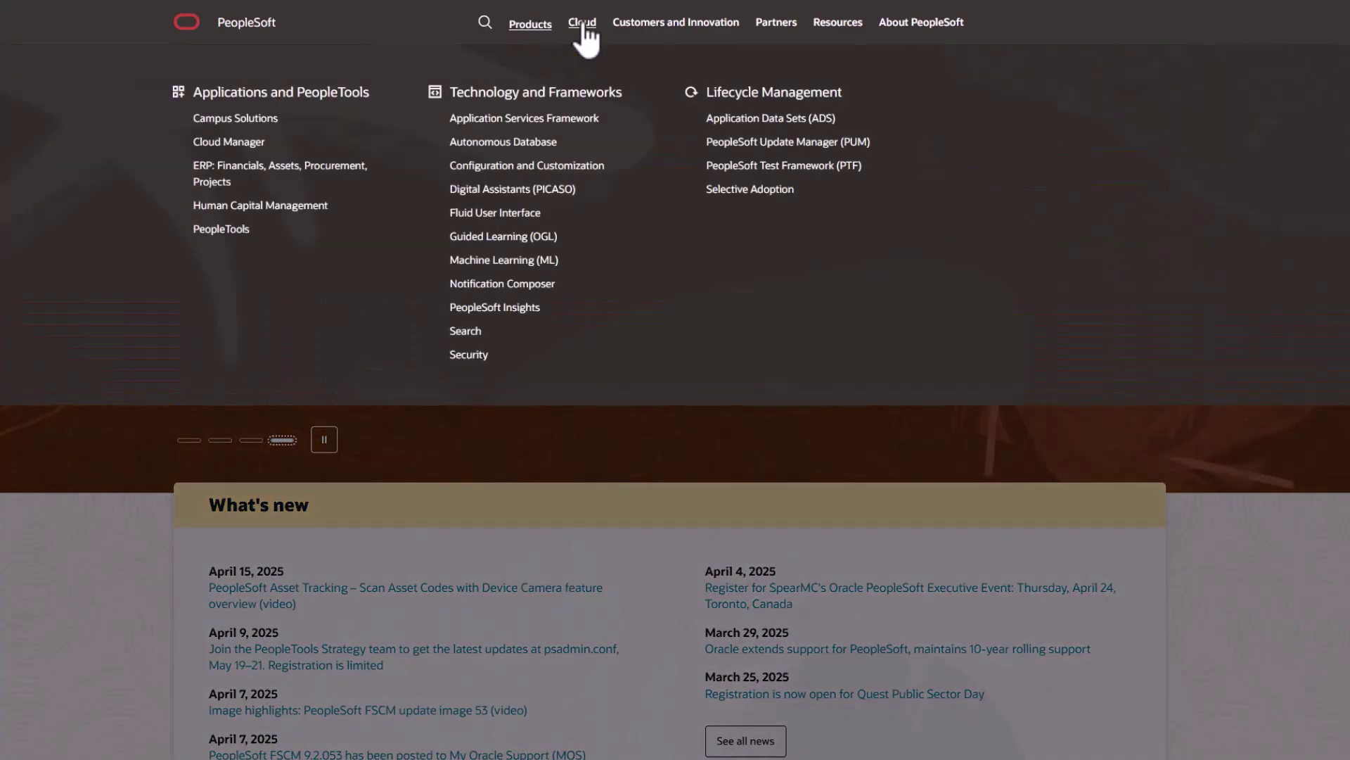
left_click(583, 37)
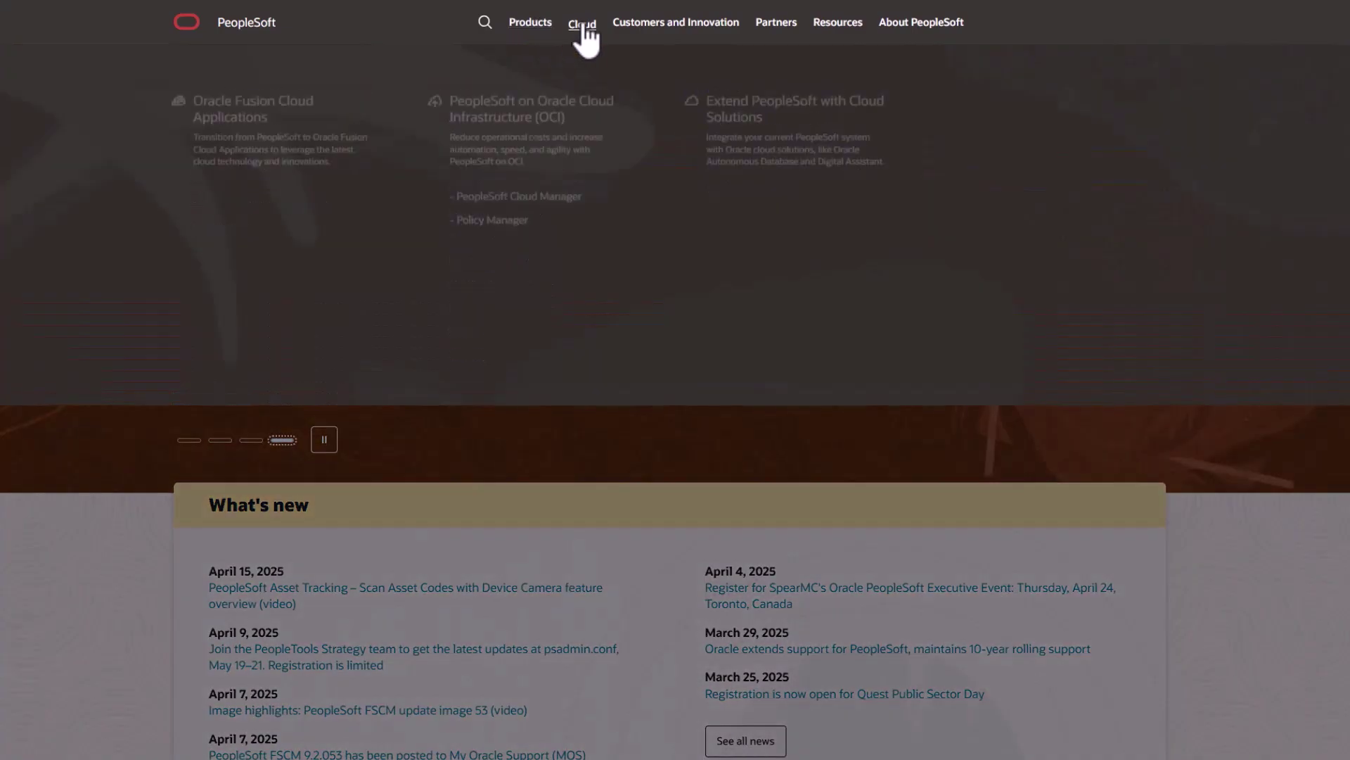
left_click(646, 32)
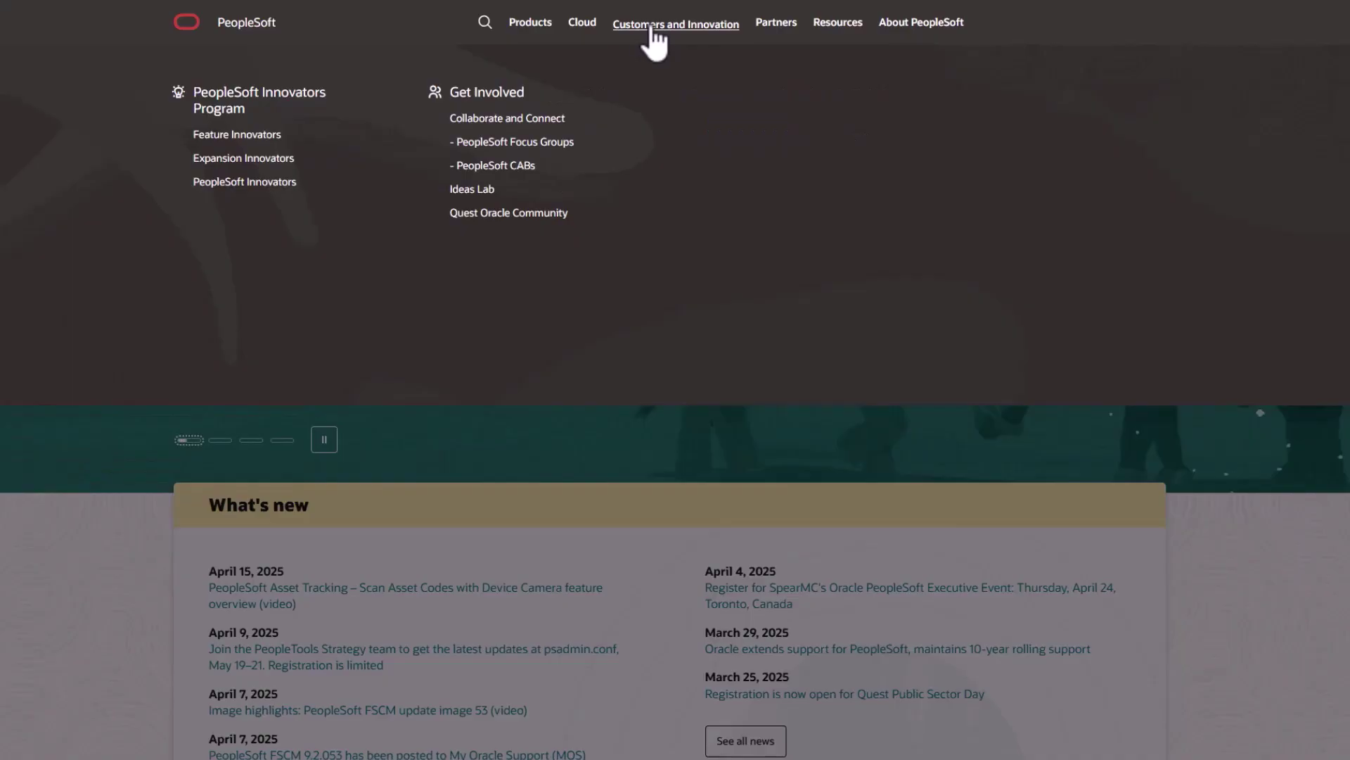
left_click(768, 31)
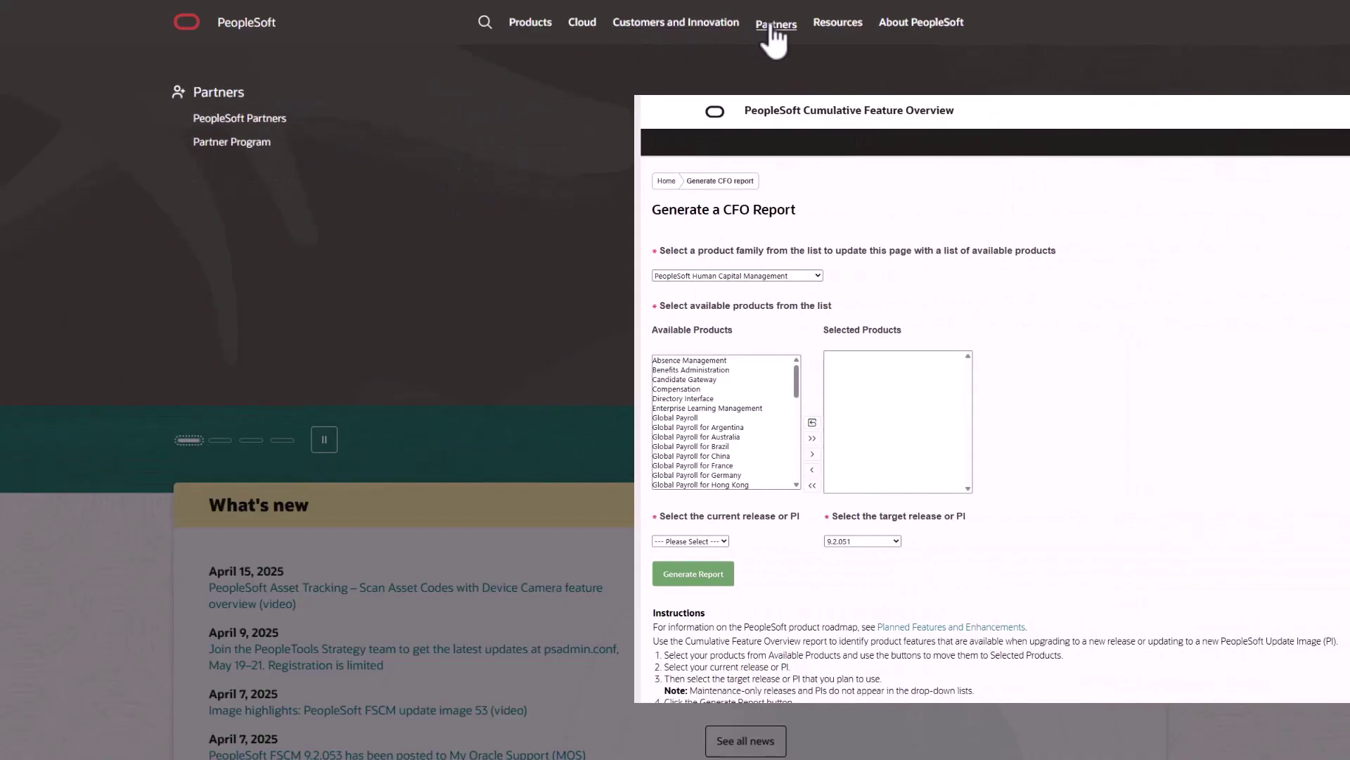
left_click(828, 31)
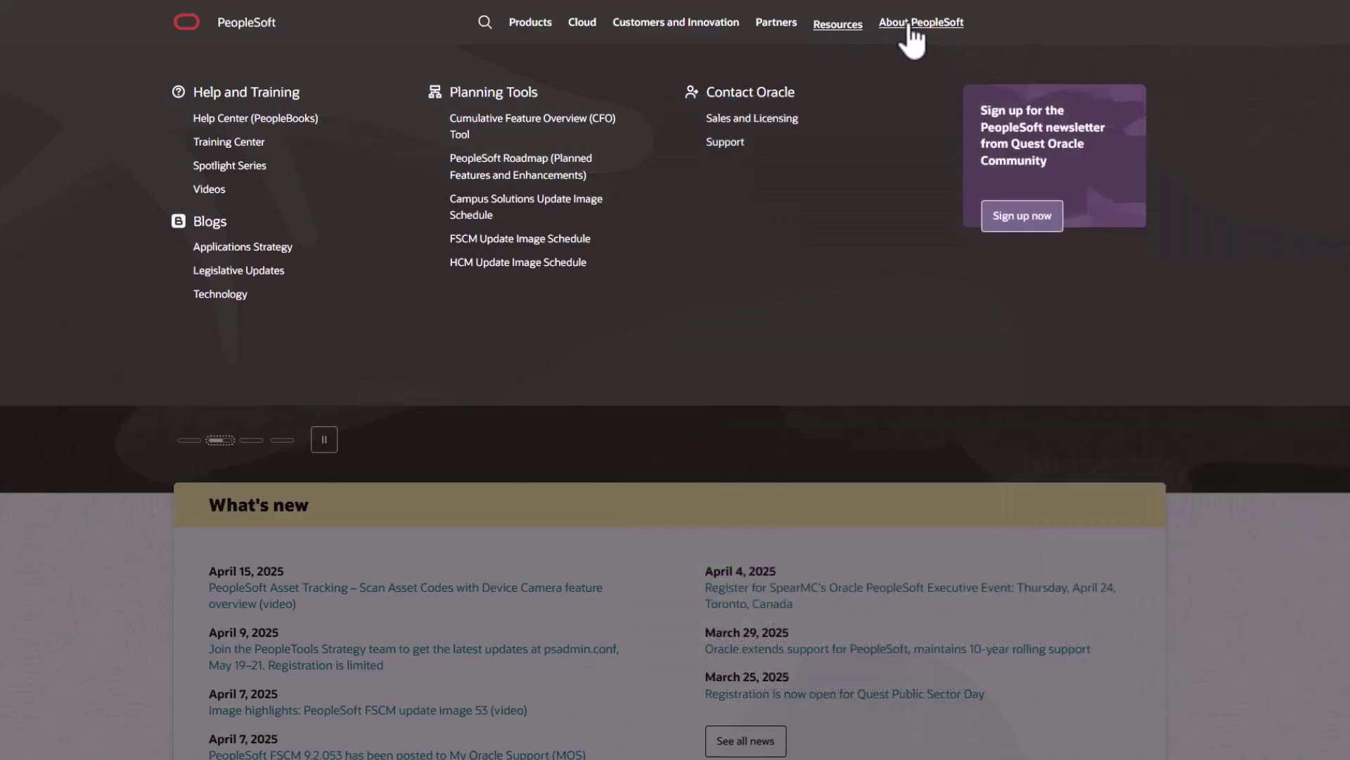
left_click(910, 28)
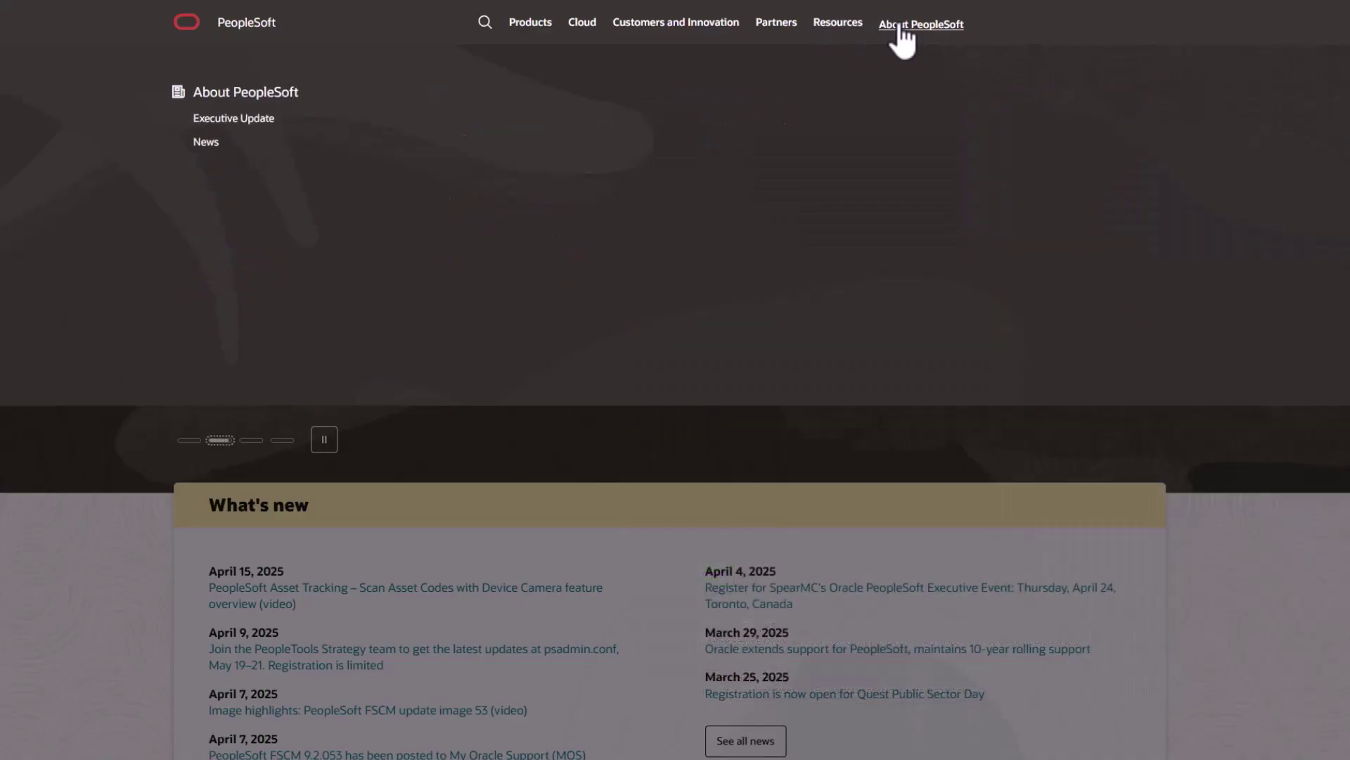
left_click(838, 28)
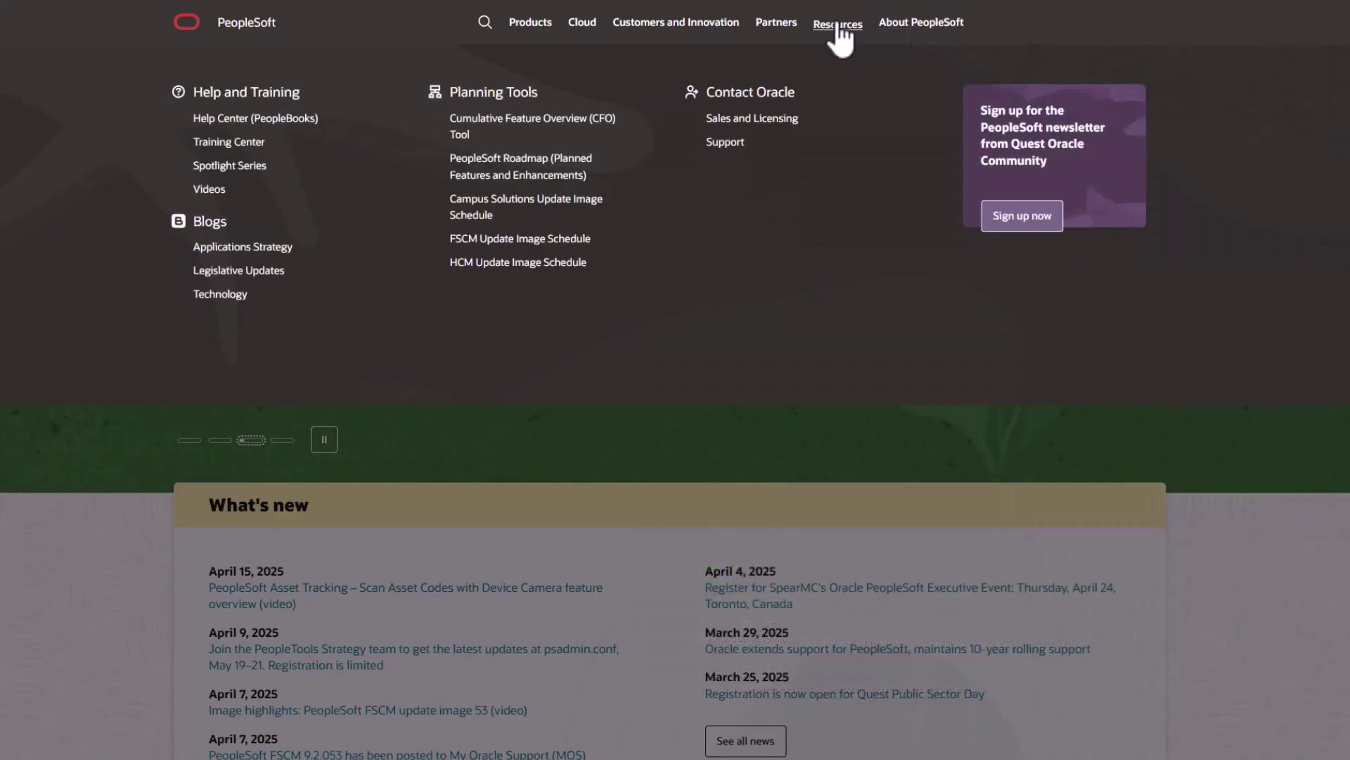